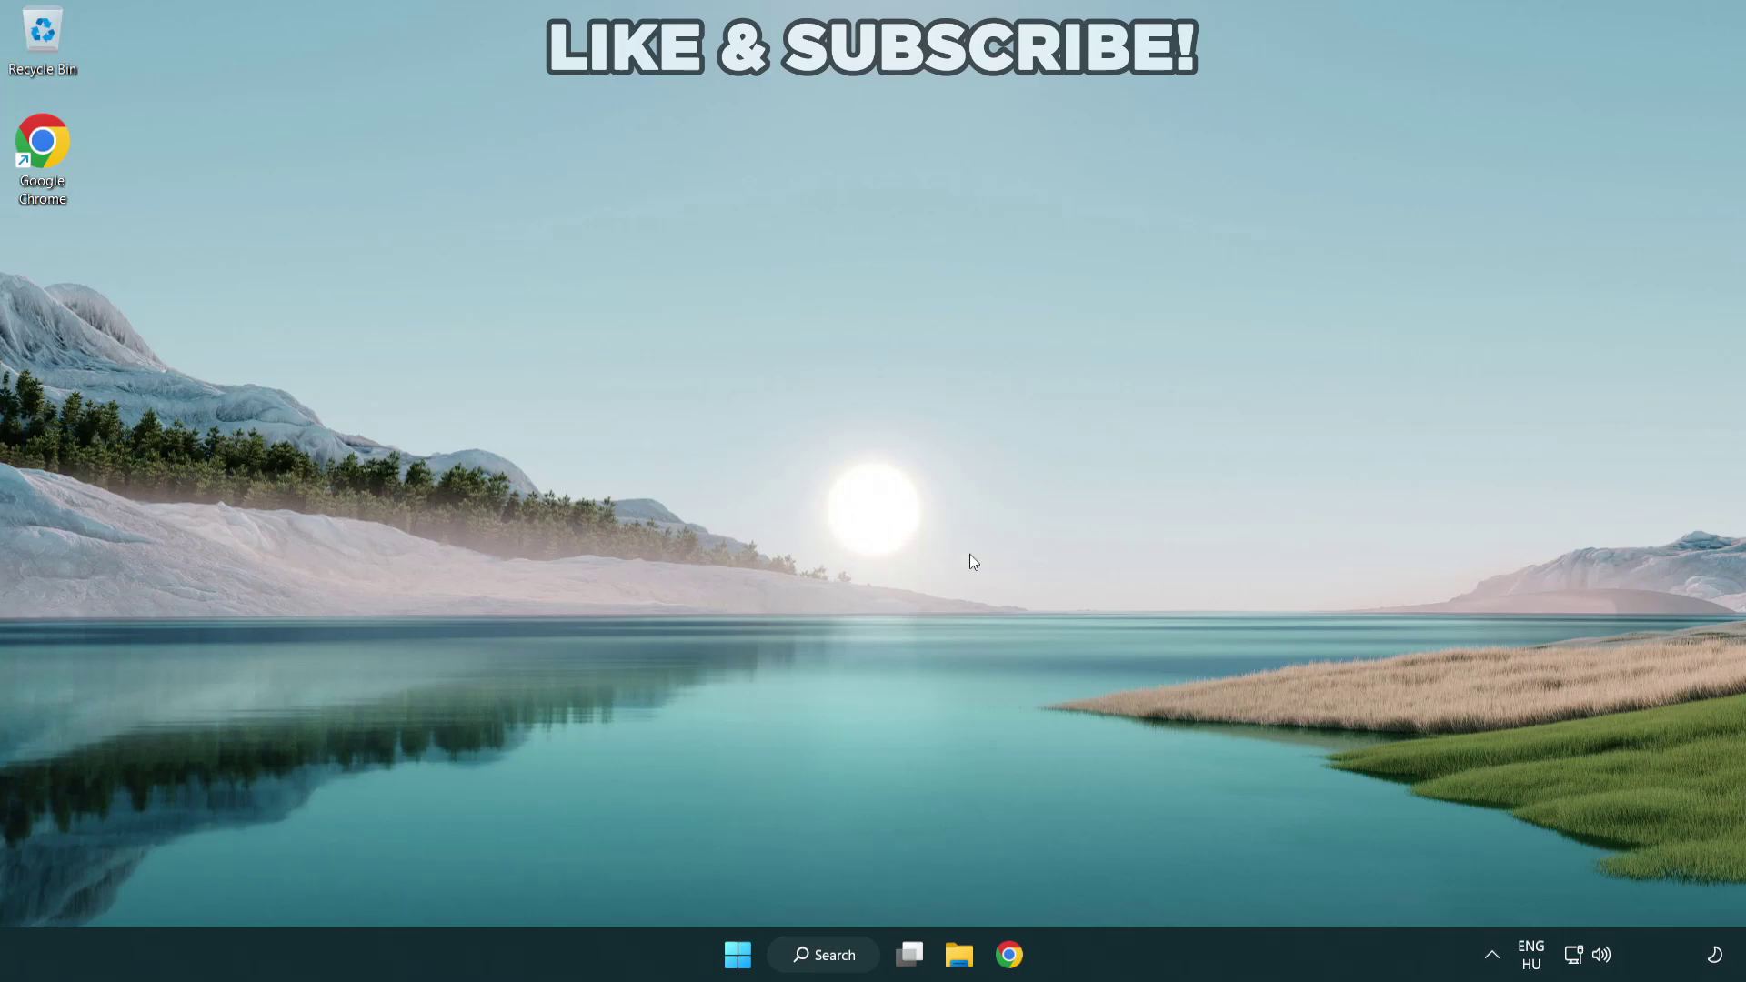
- Switch the audio output from CABLE Input to Speakers (High Definition Audio Device) in Quick Settings
left_click(1602, 956)
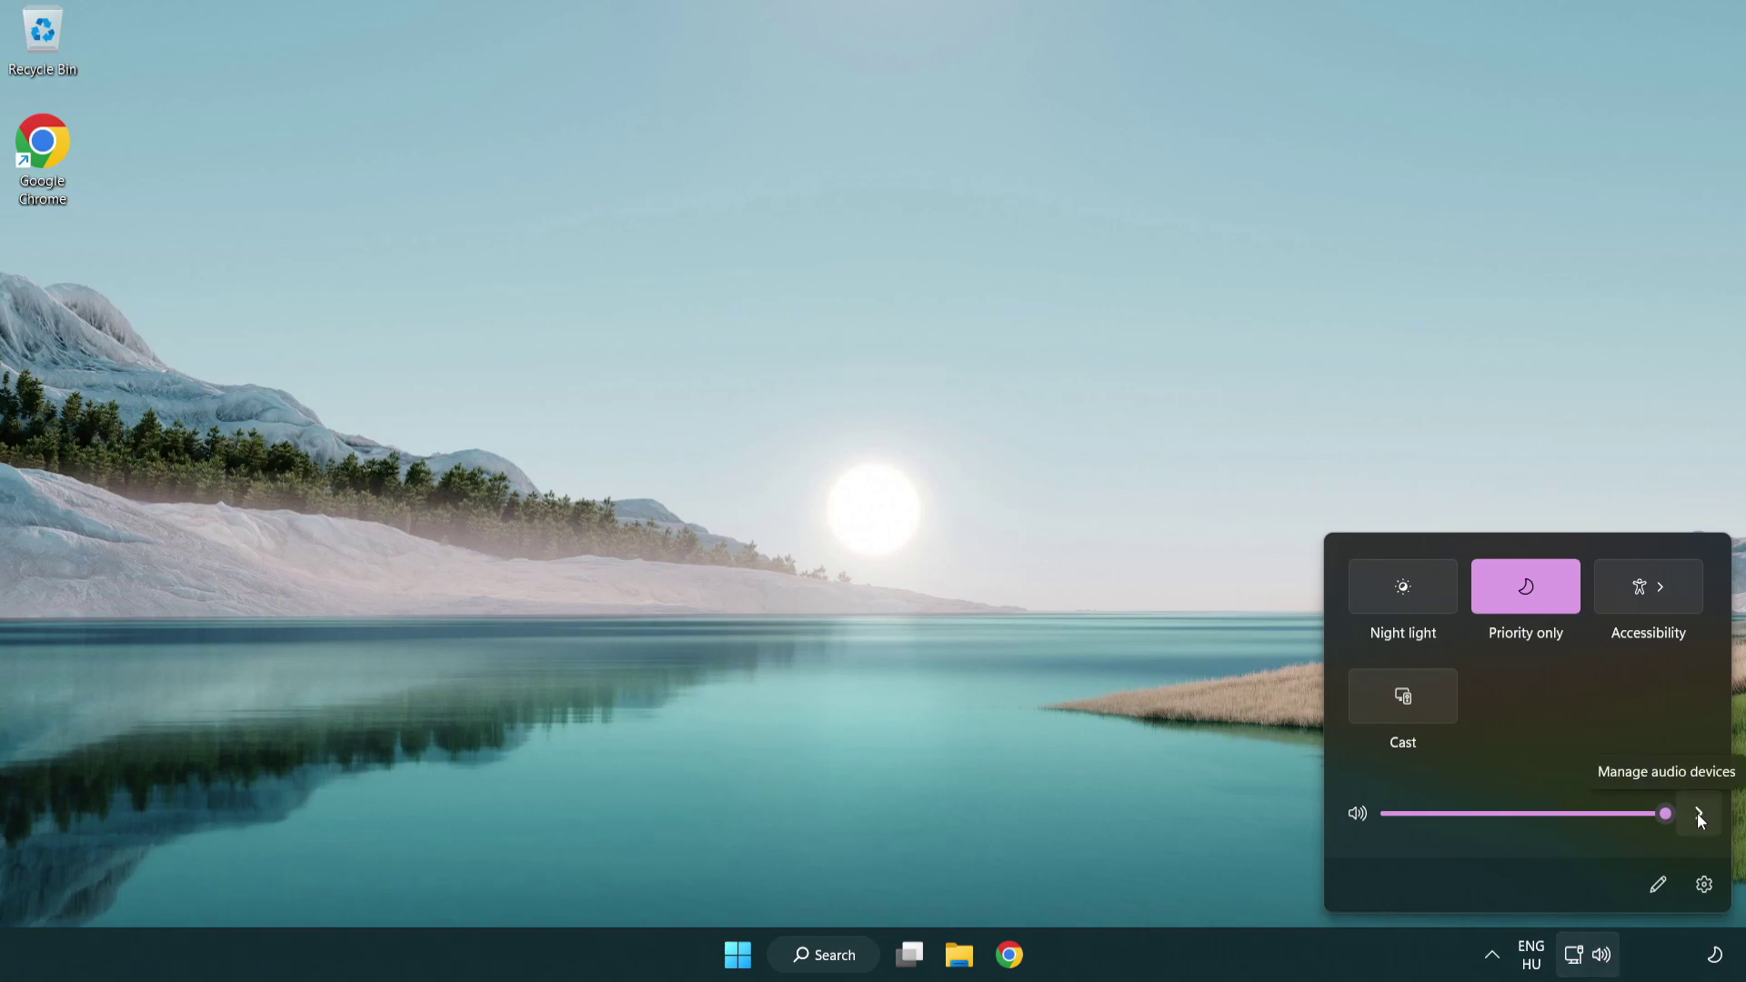
left_click(1699, 817)
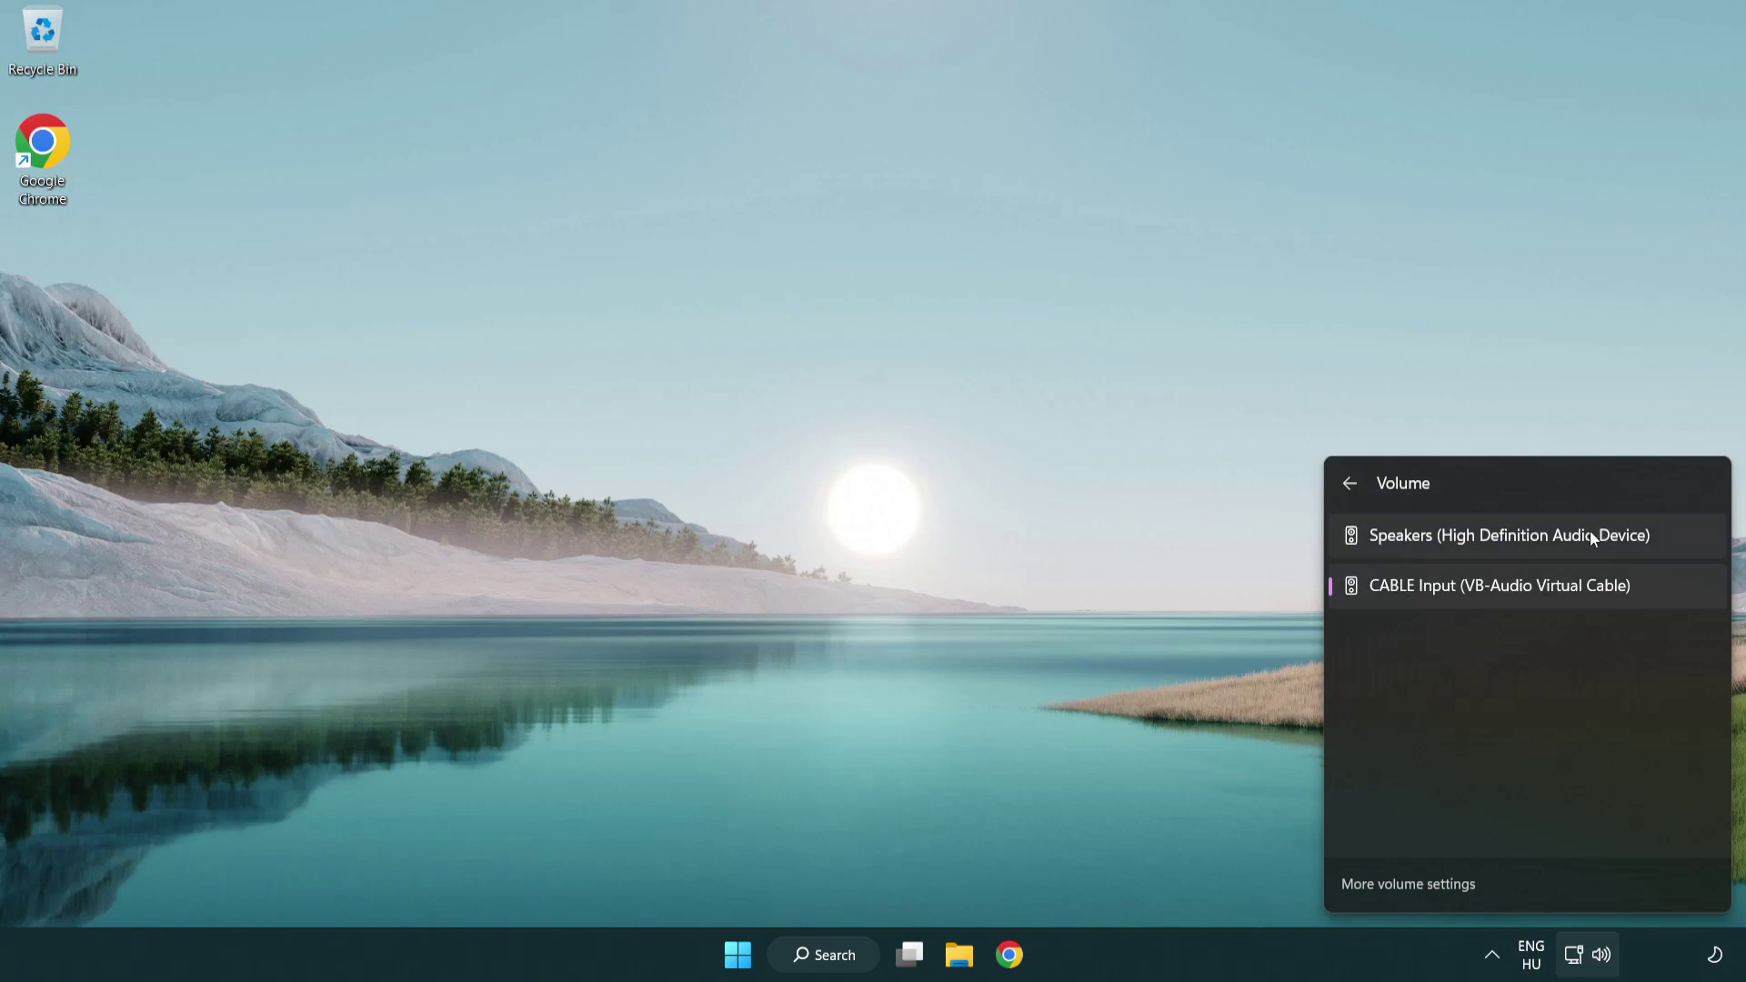
left_click(1678, 546)
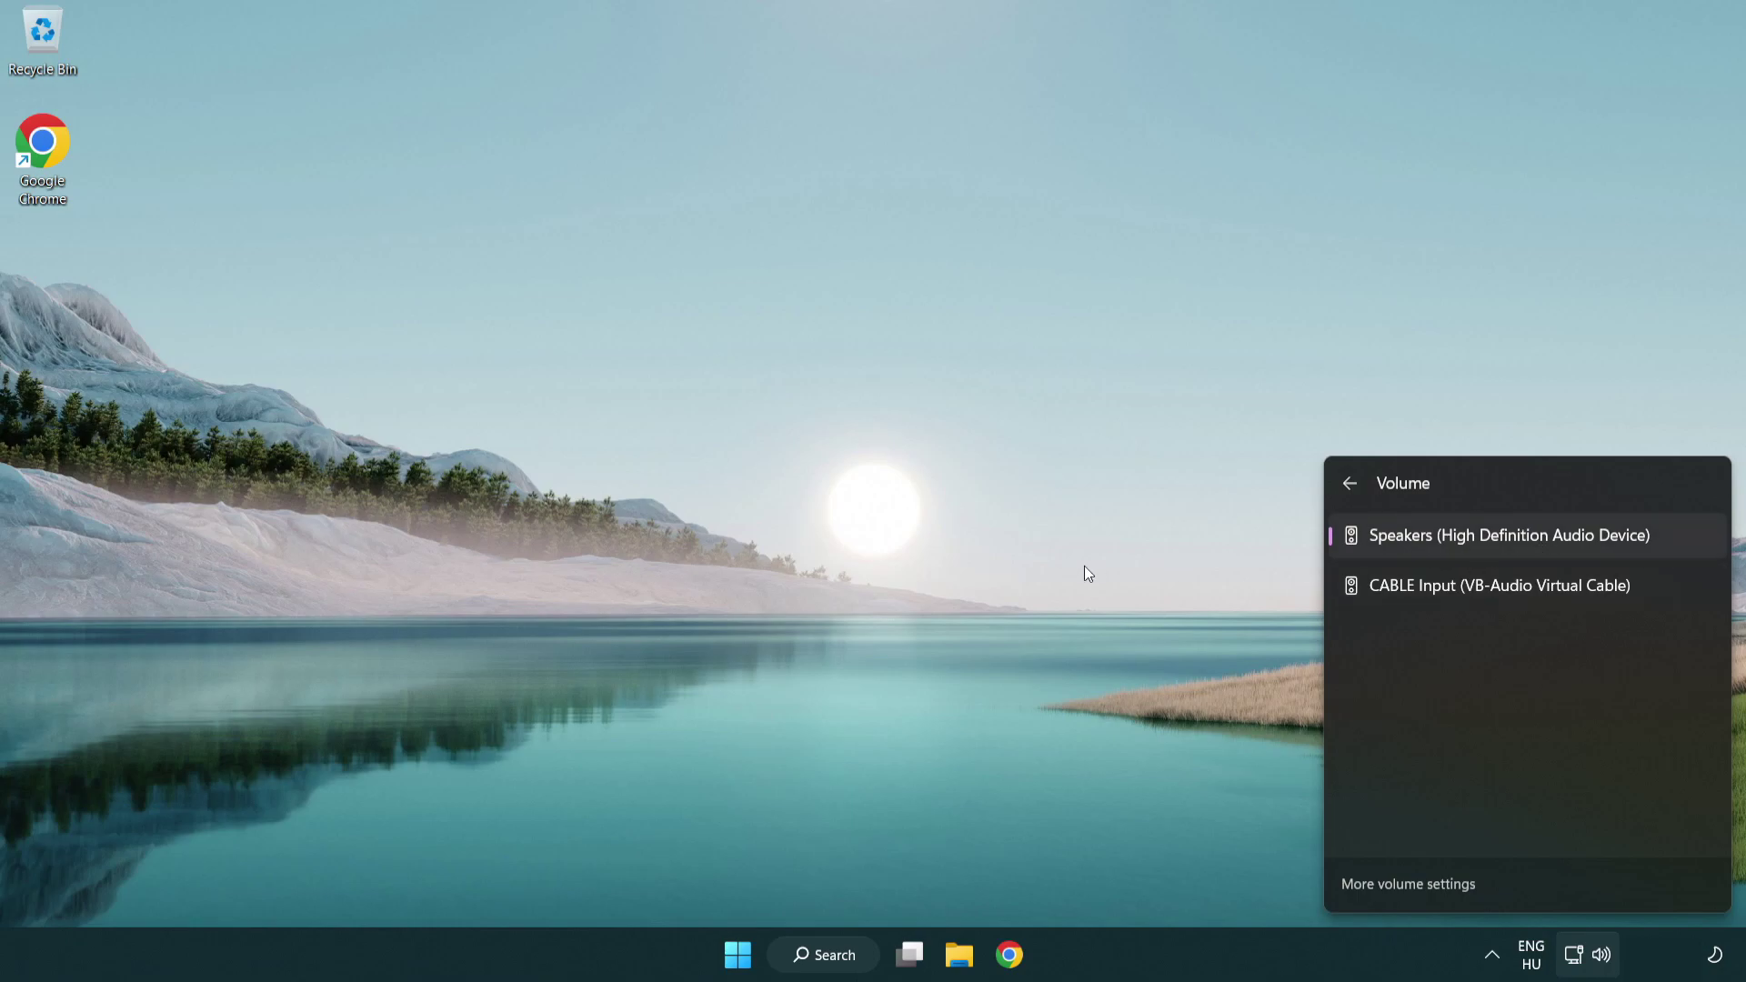
left_click(914, 518)
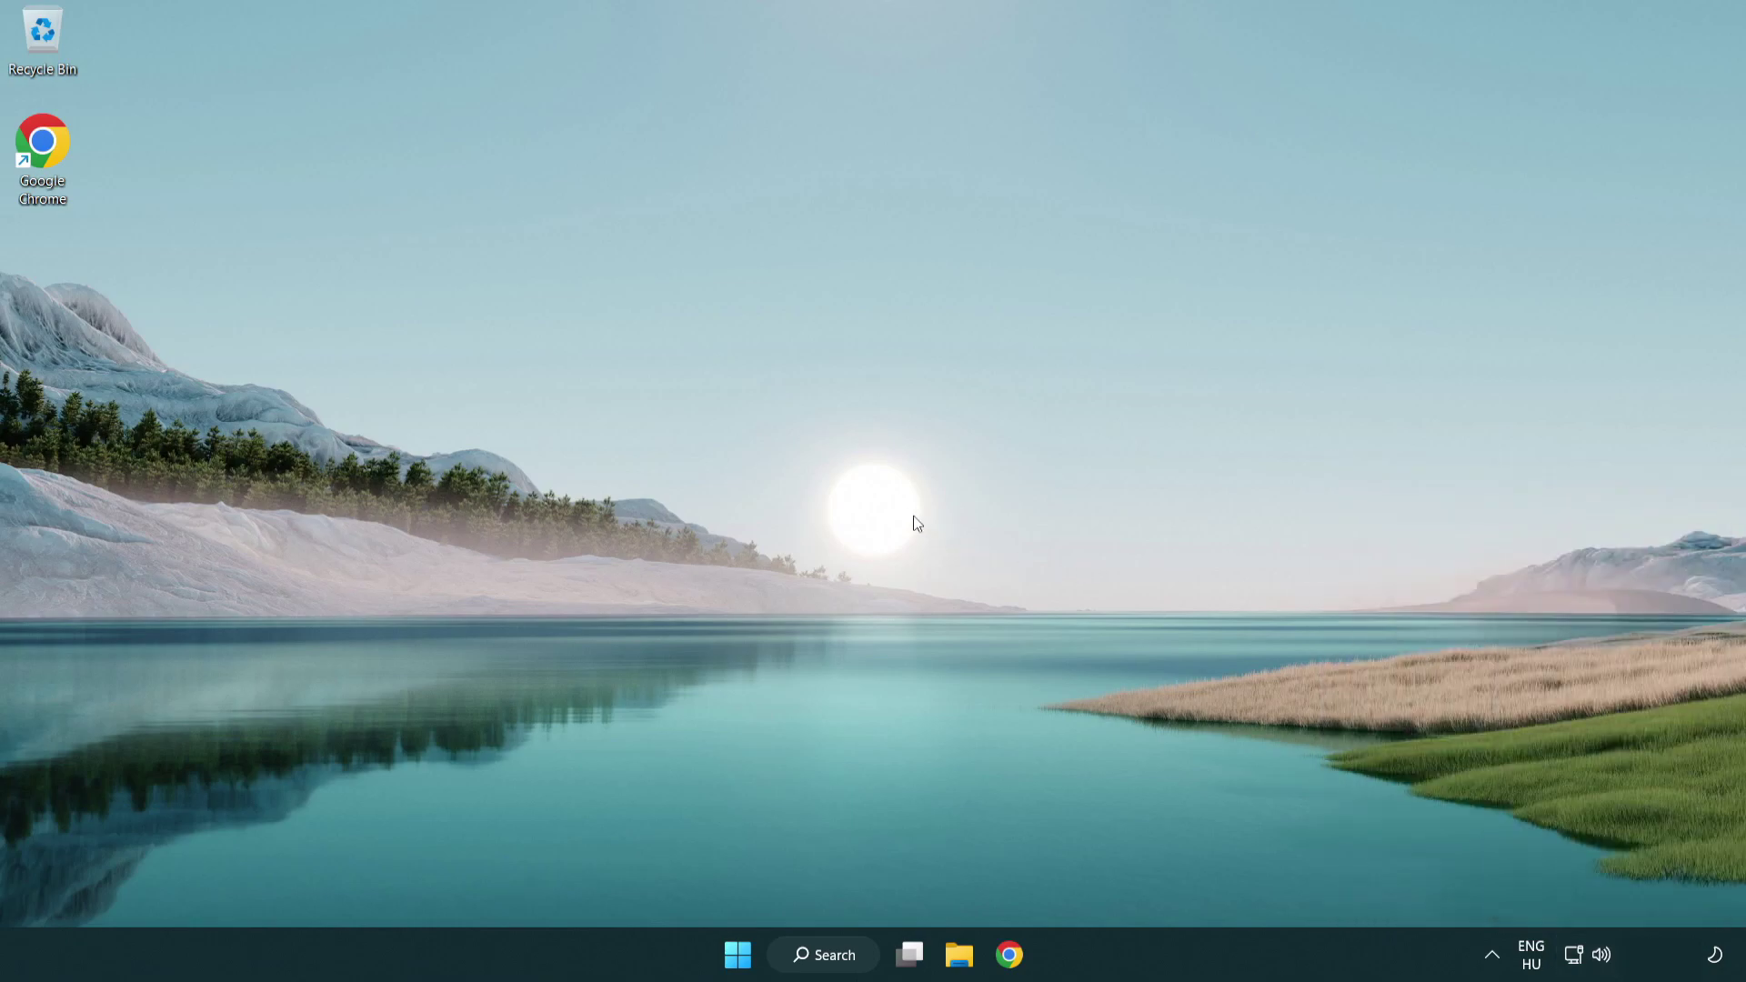
- Reset all sound devices and app volumes to recommended defaults in the Volume mixer, then close Settings
right_click(1601, 954)
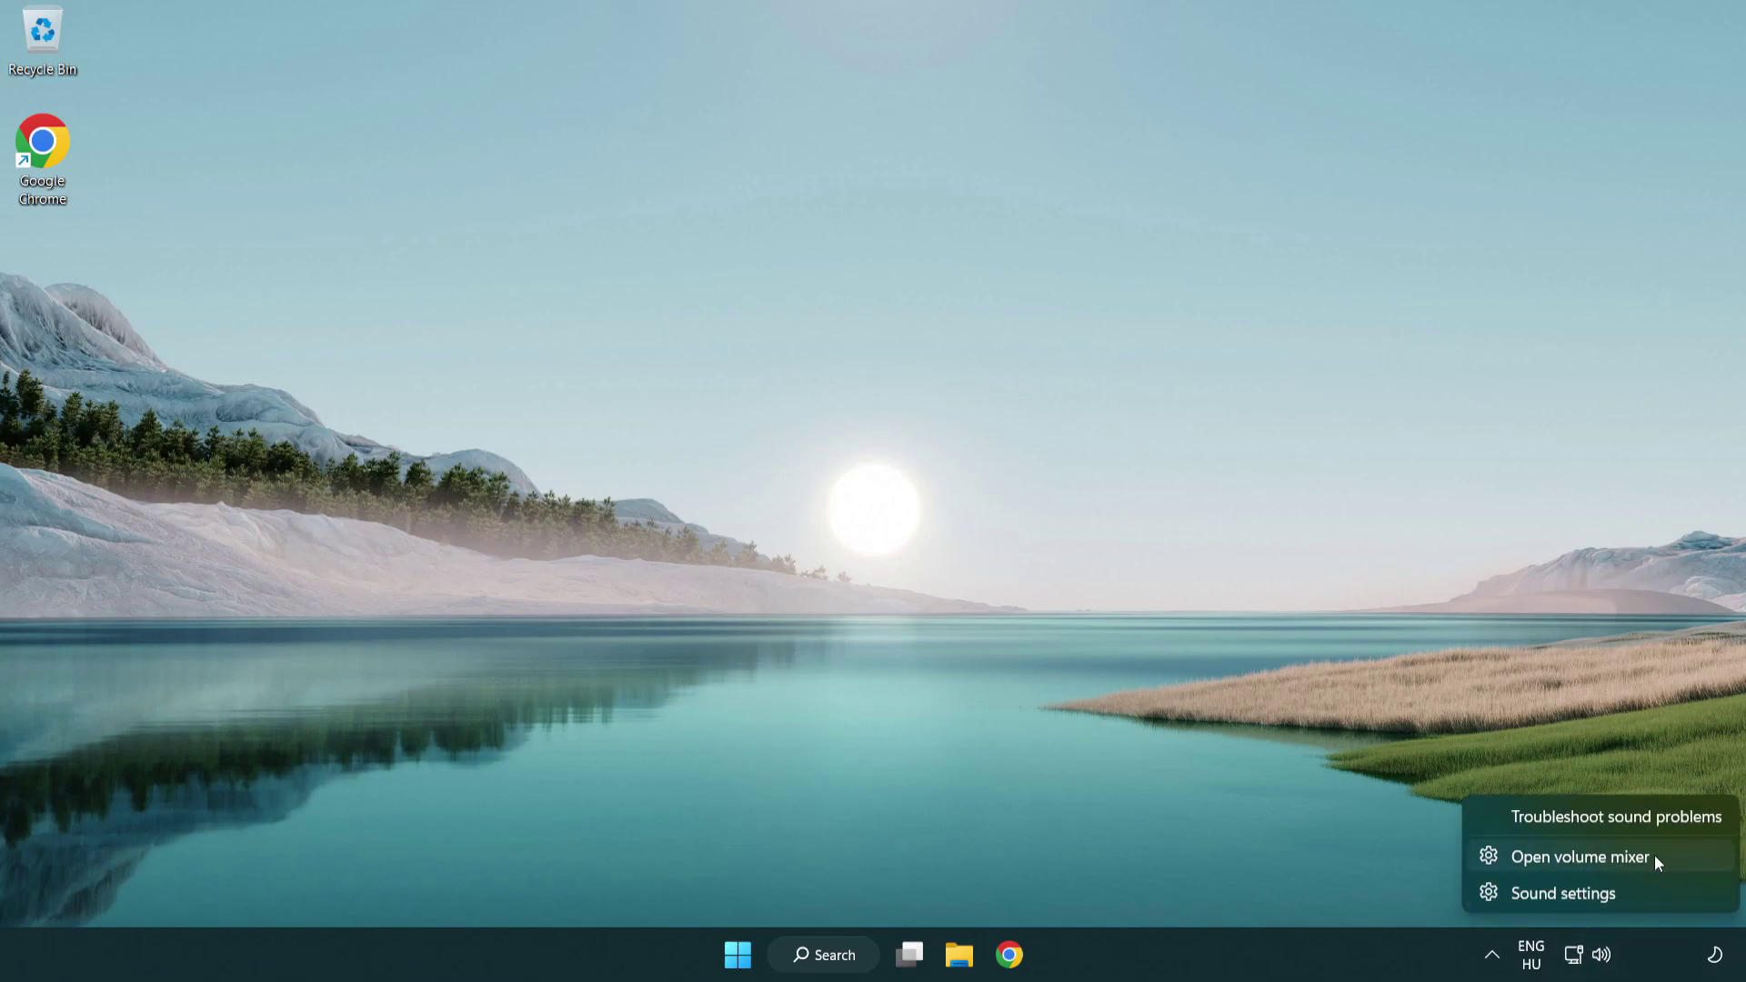
left_click(1685, 859)
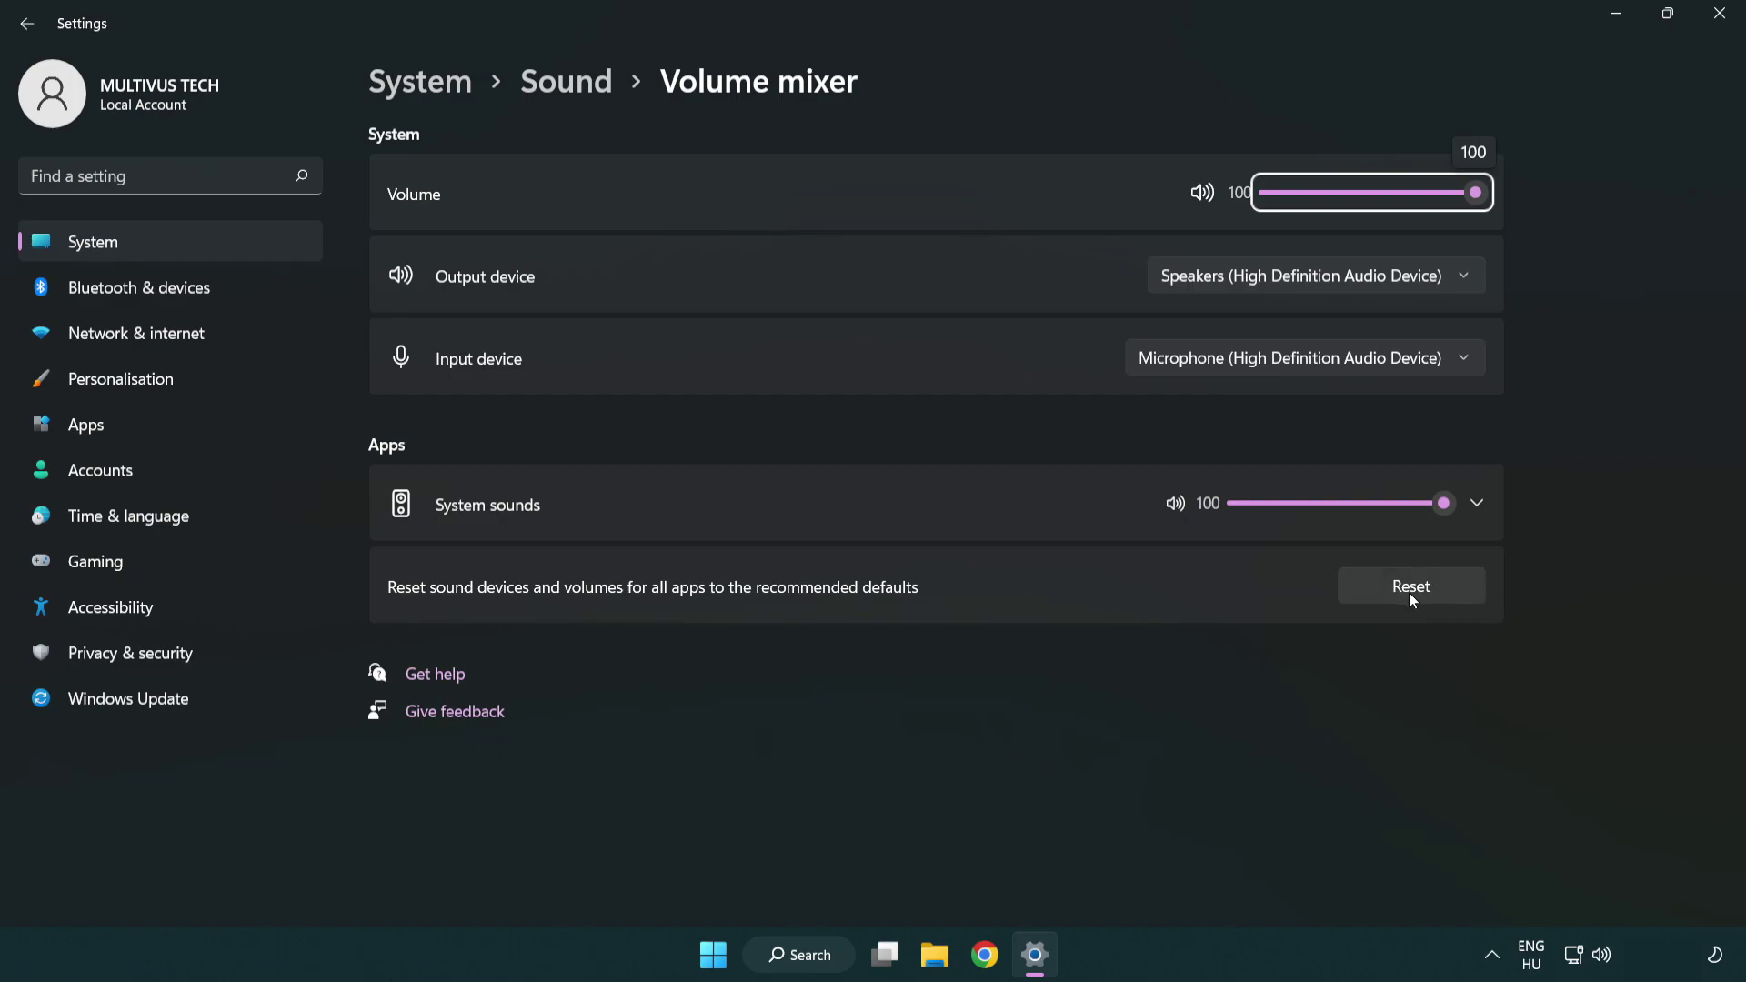
left_click(1459, 594)
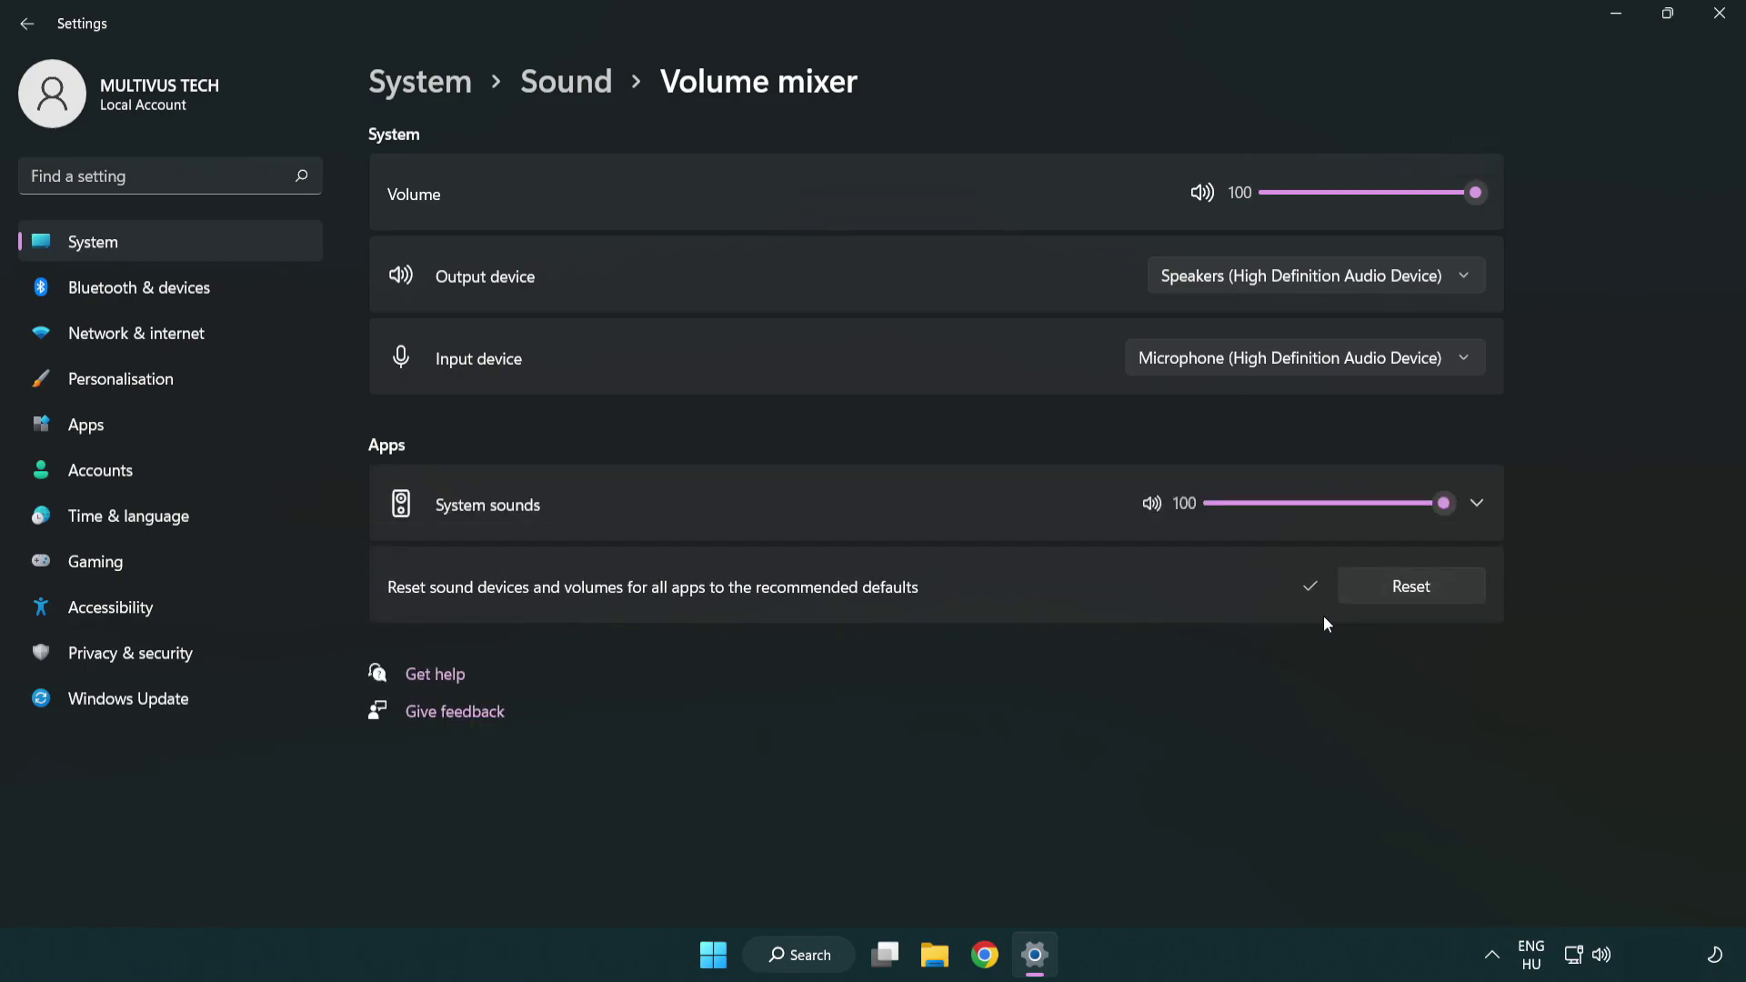
left_click(1726, 18)
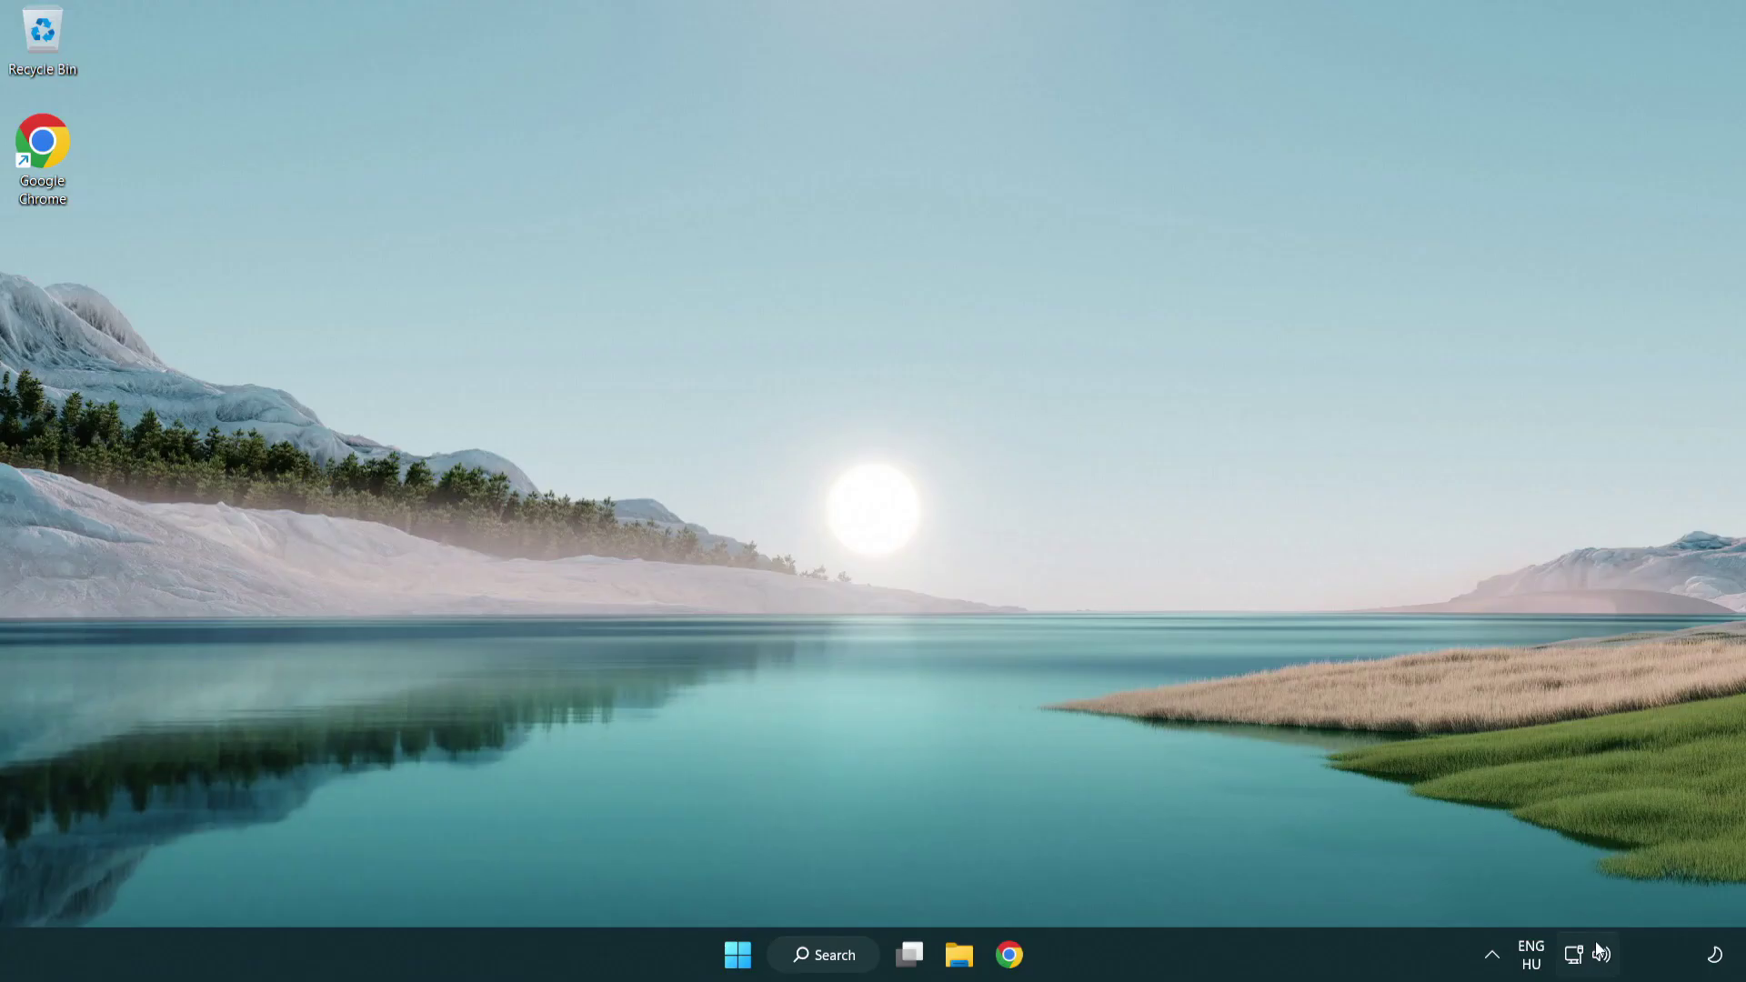
- Open the System > Sound page and keep the Speakers output volume at 100
right_click(1602, 956)
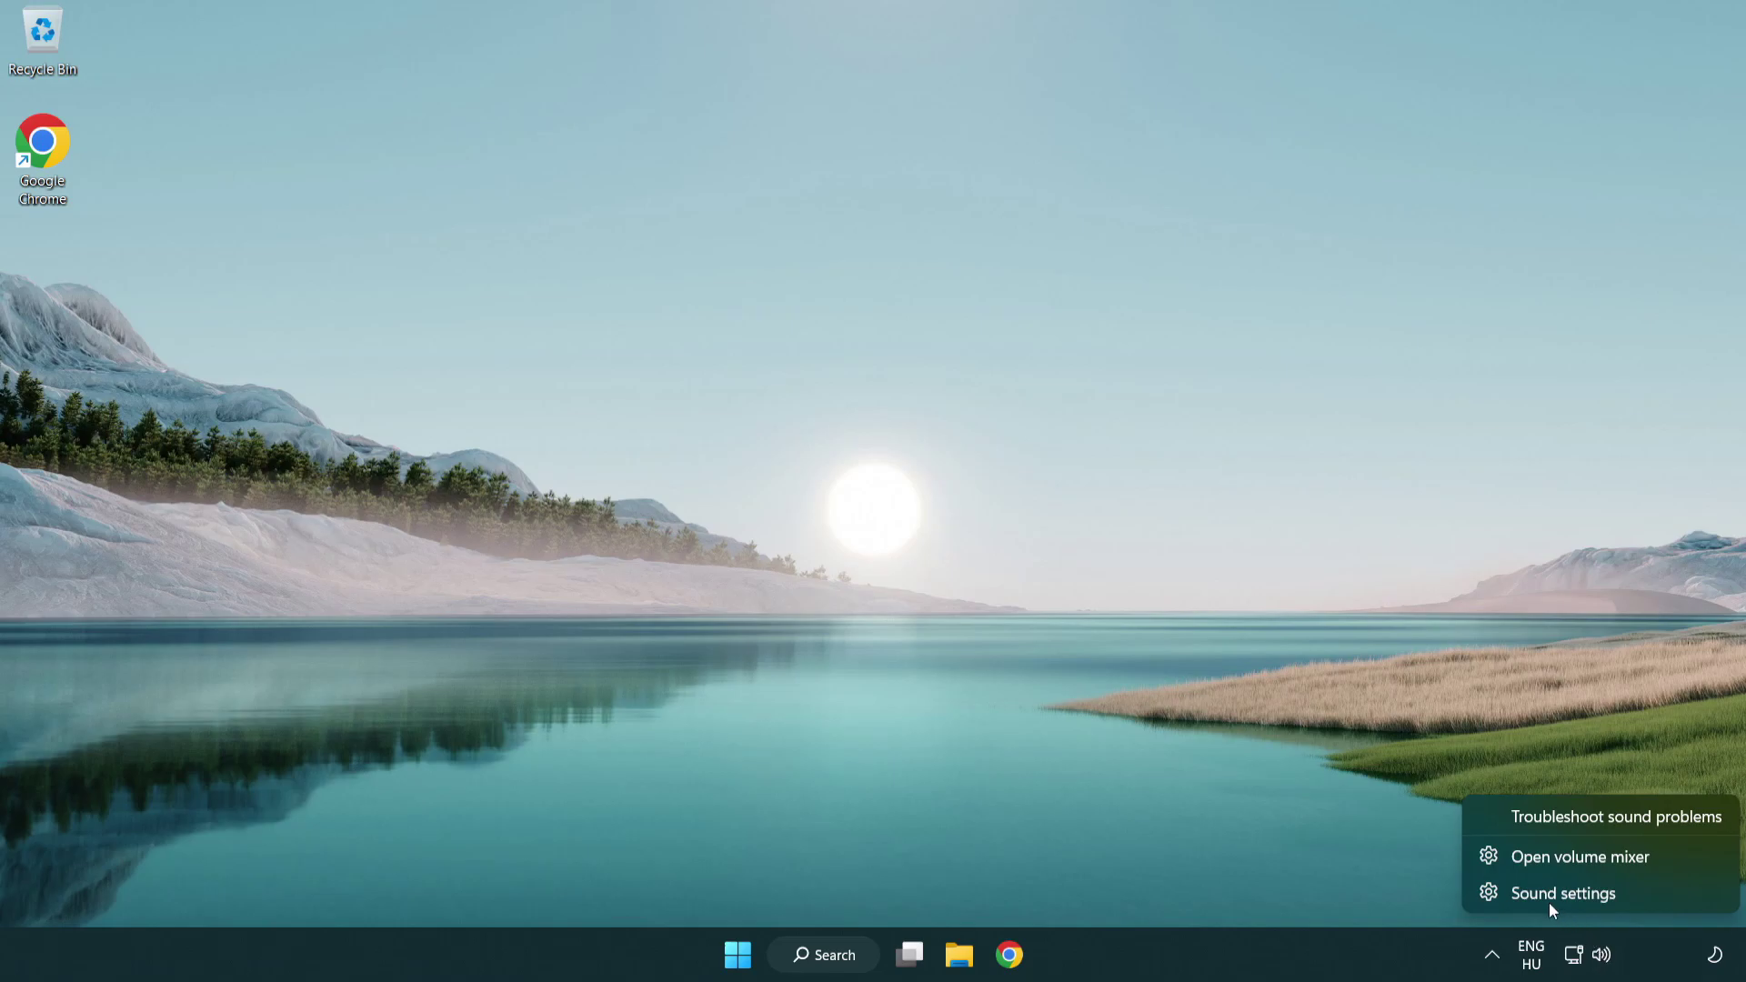
left_click(1670, 900)
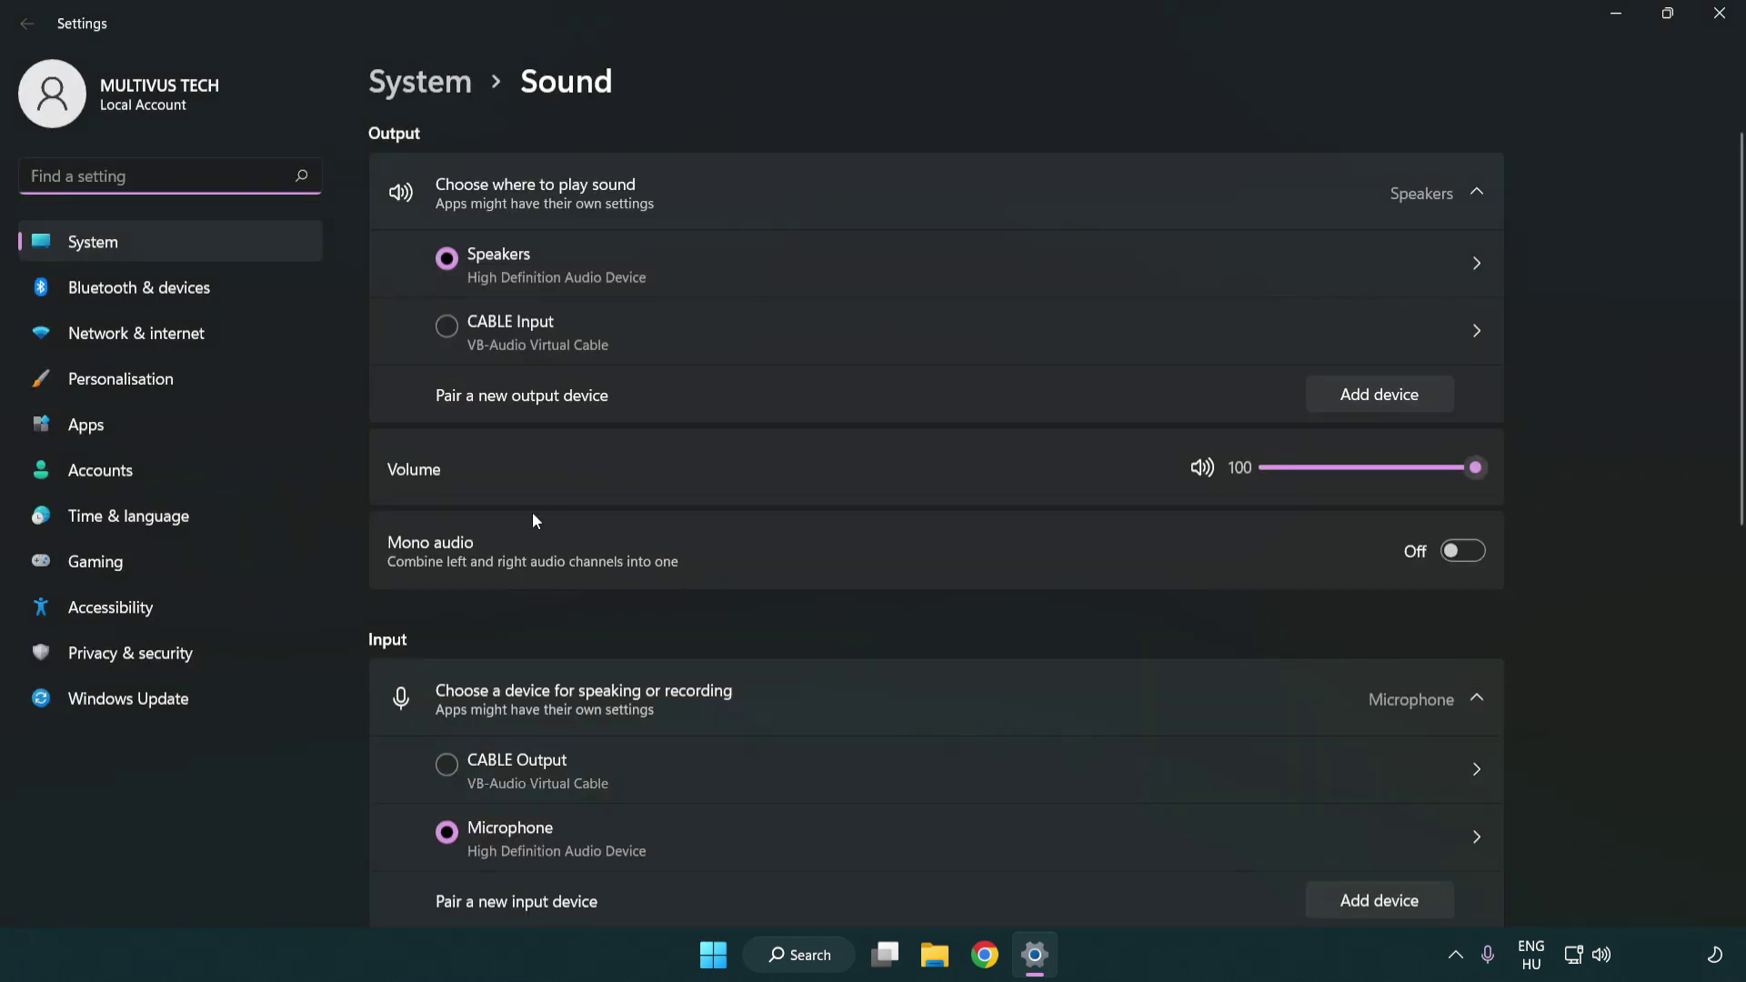
left_click_drag(1404, 468, 1559, 466)
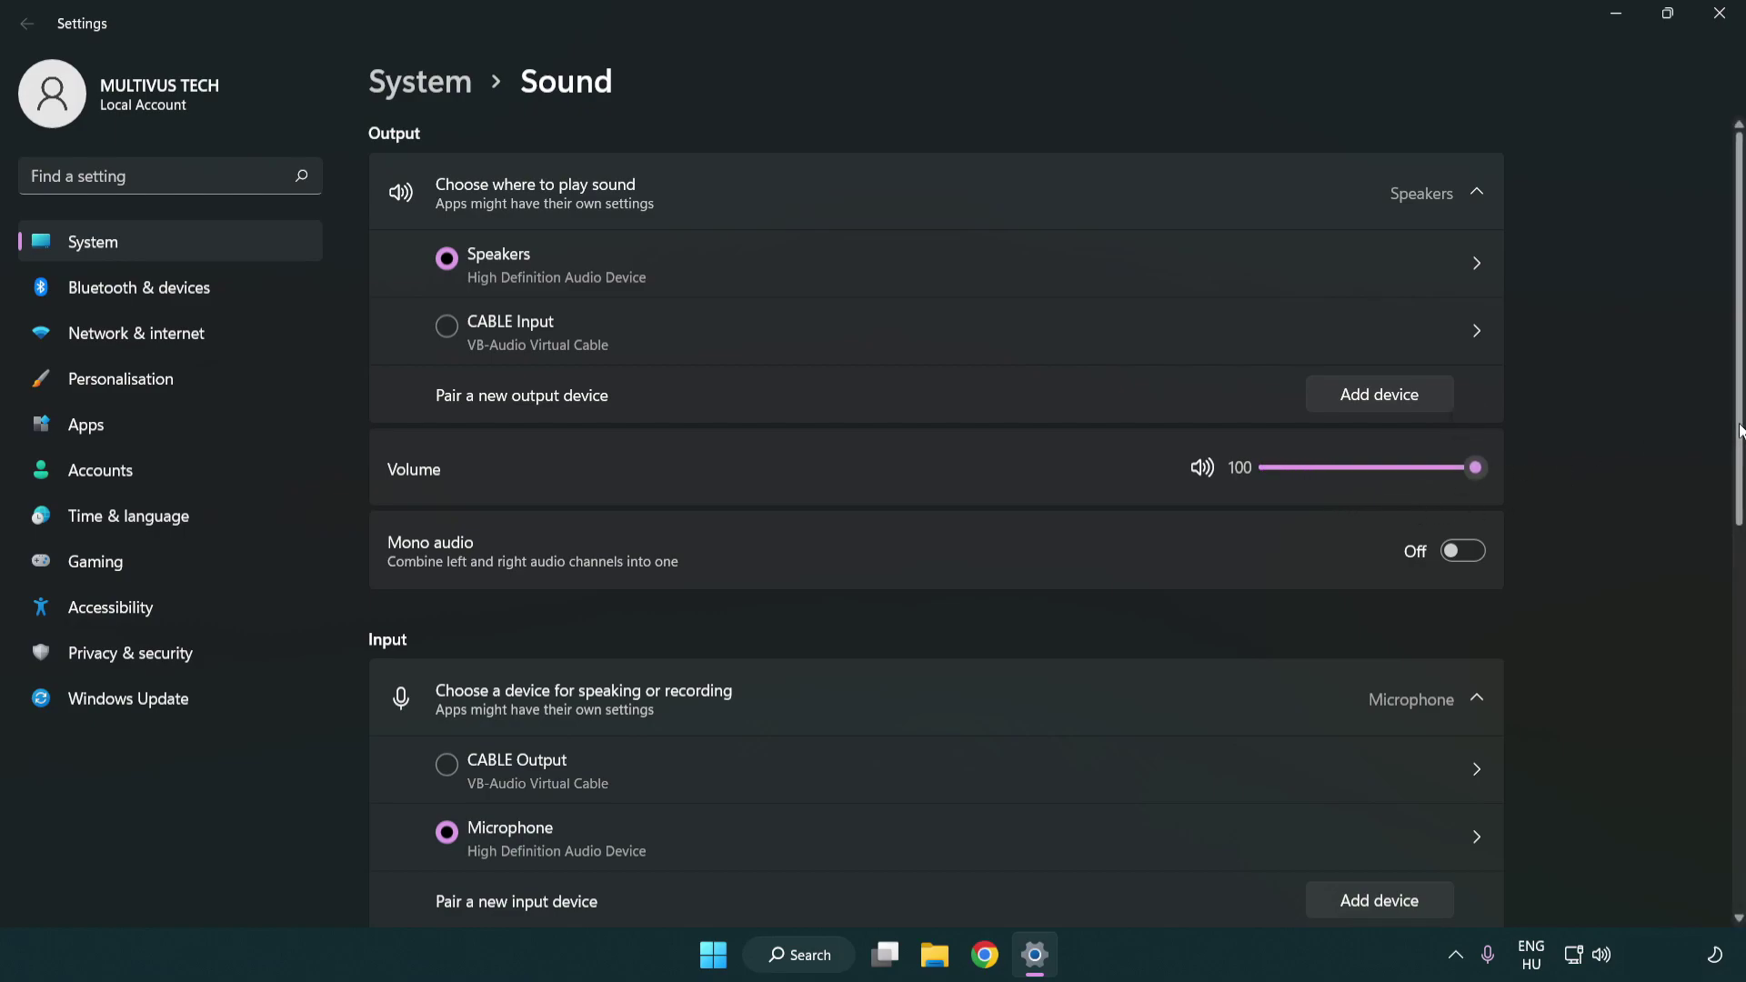
scroll(1740, 430, "down", 5)
scroll(1017, 592, "down", 2)
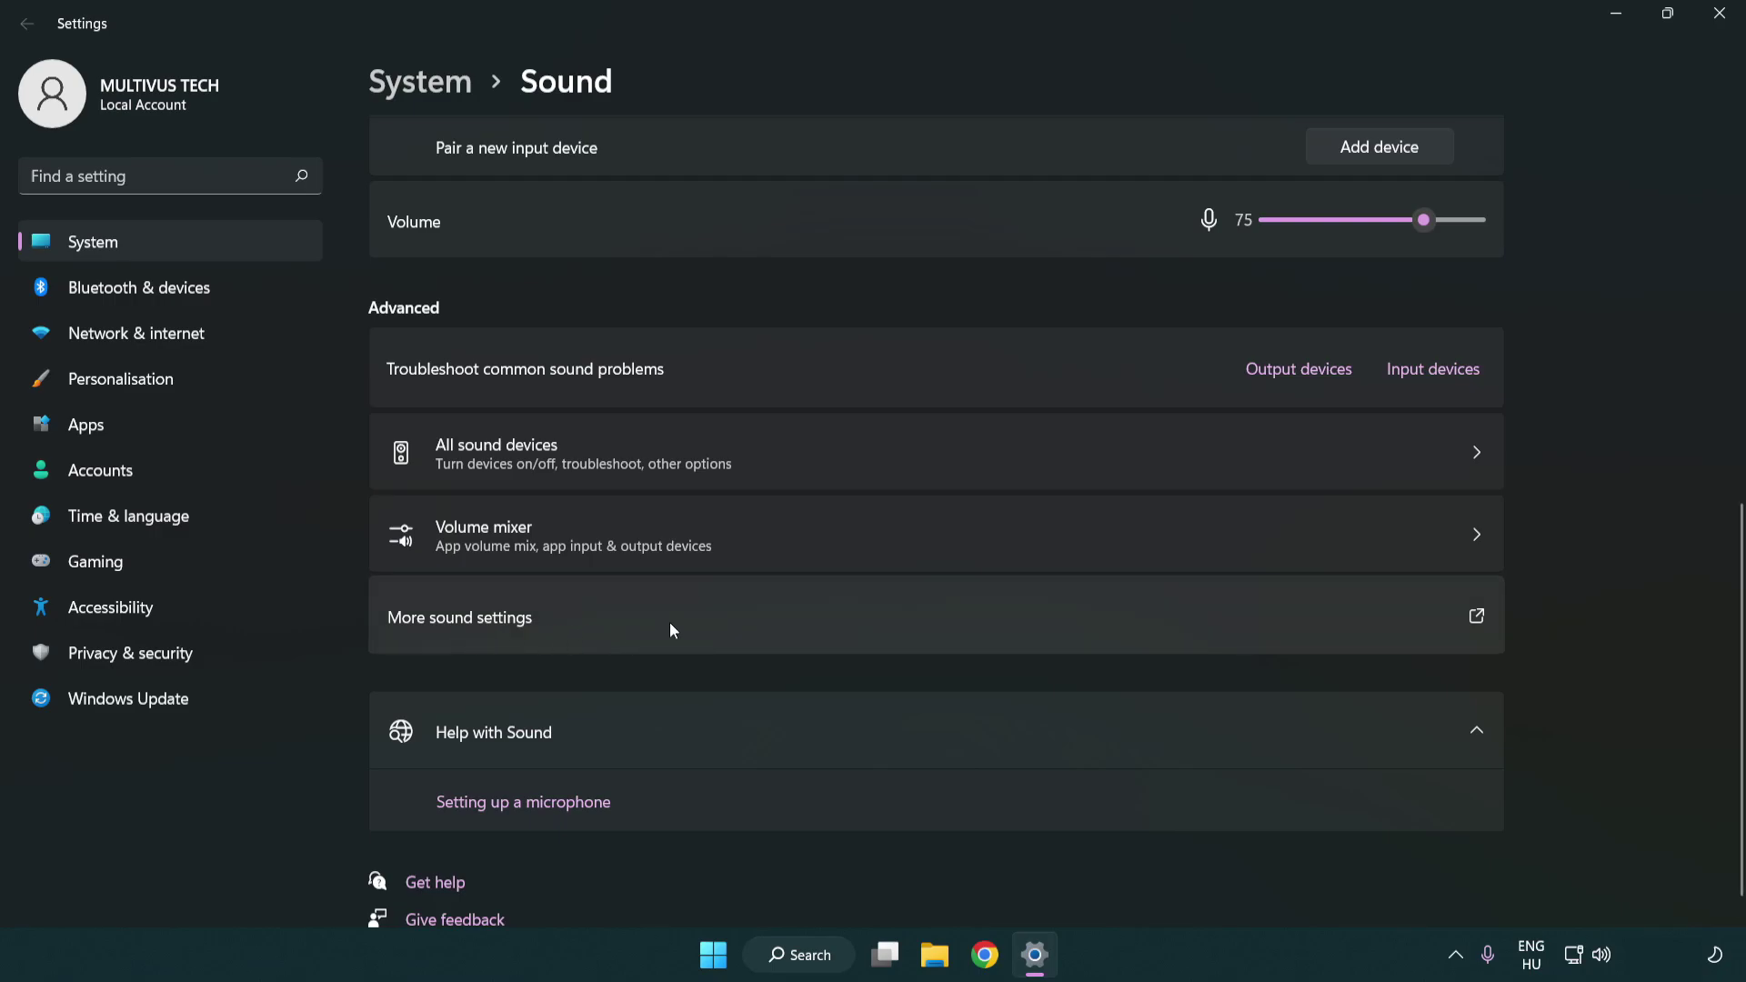
- Disable the CABLE Input device on the Playback tab of the classic Sound dialog
left_click(671, 623)
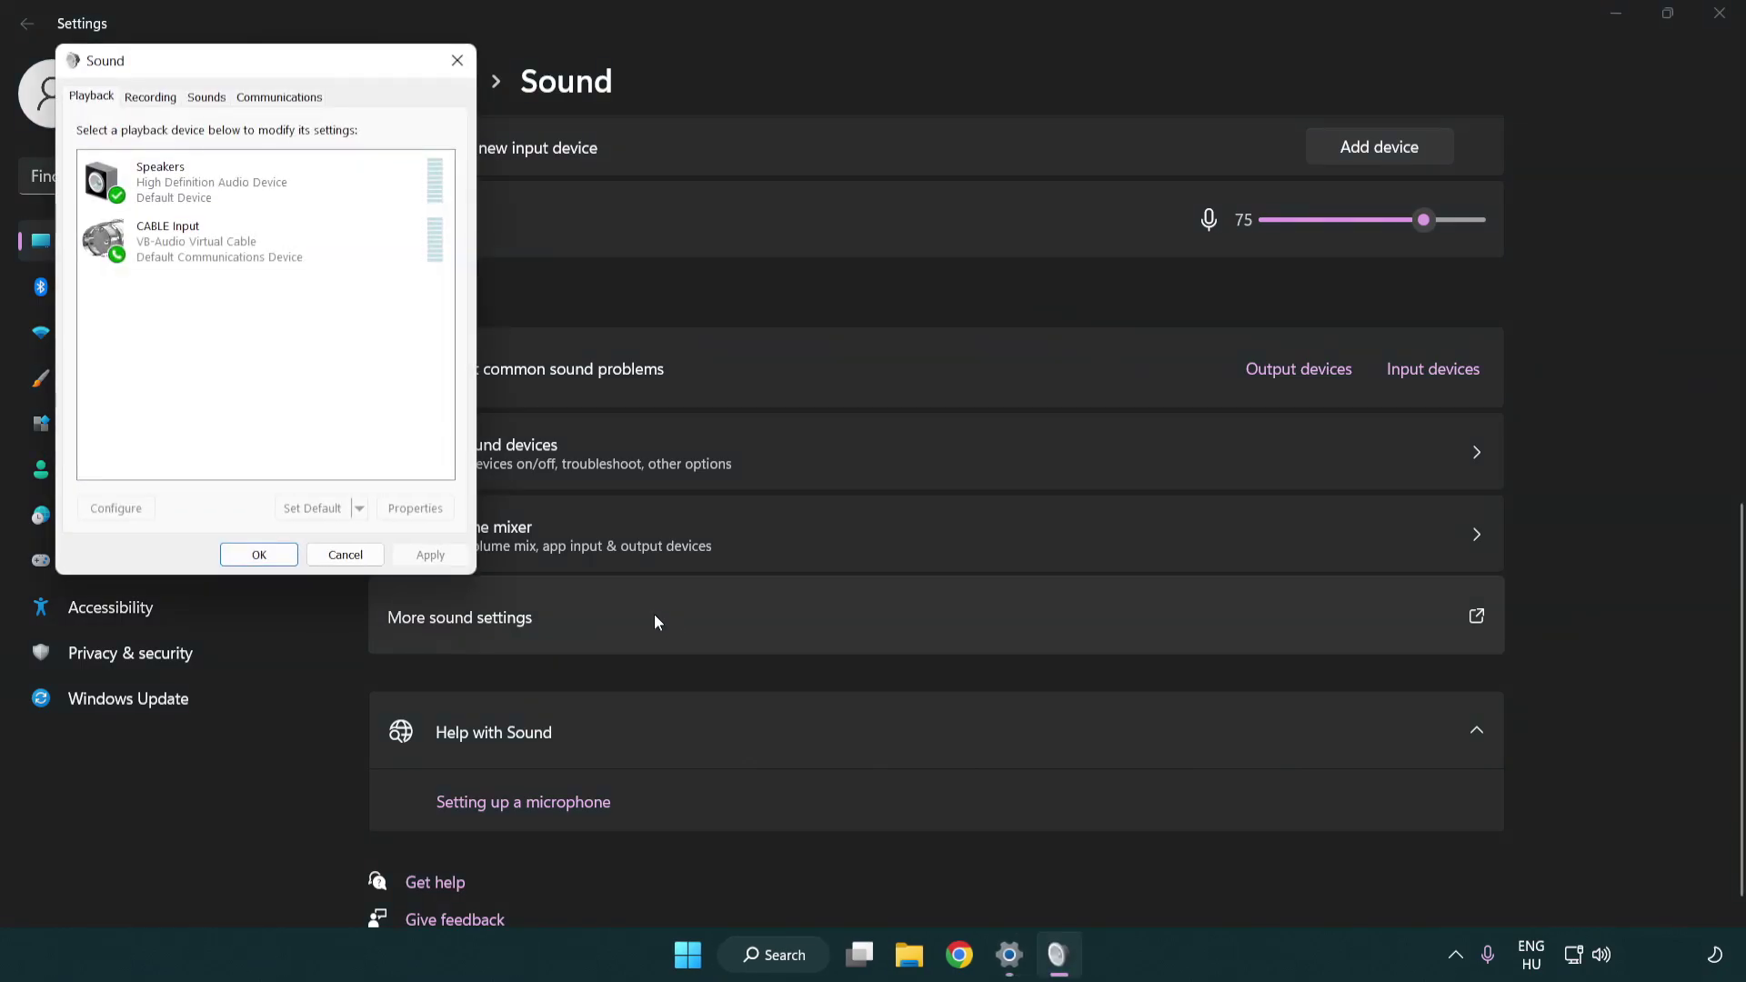
left_click_drag(311, 70, 898, 235)
left_click(837, 419)
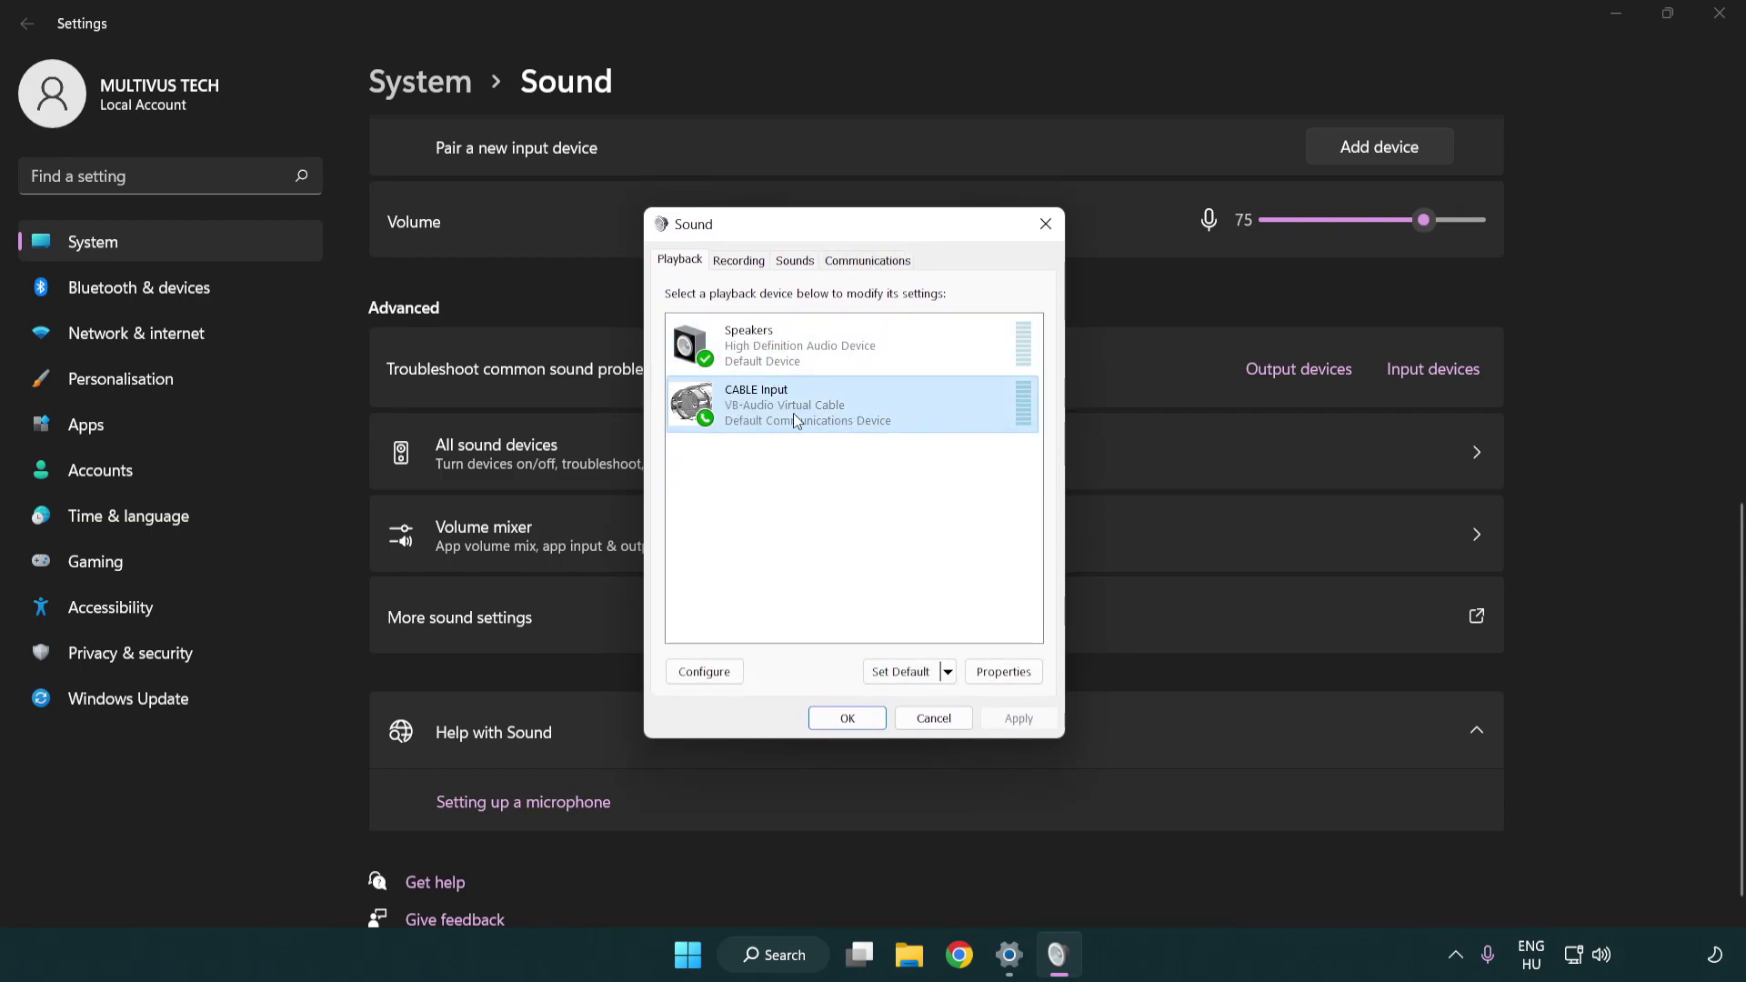
right_click(794, 420)
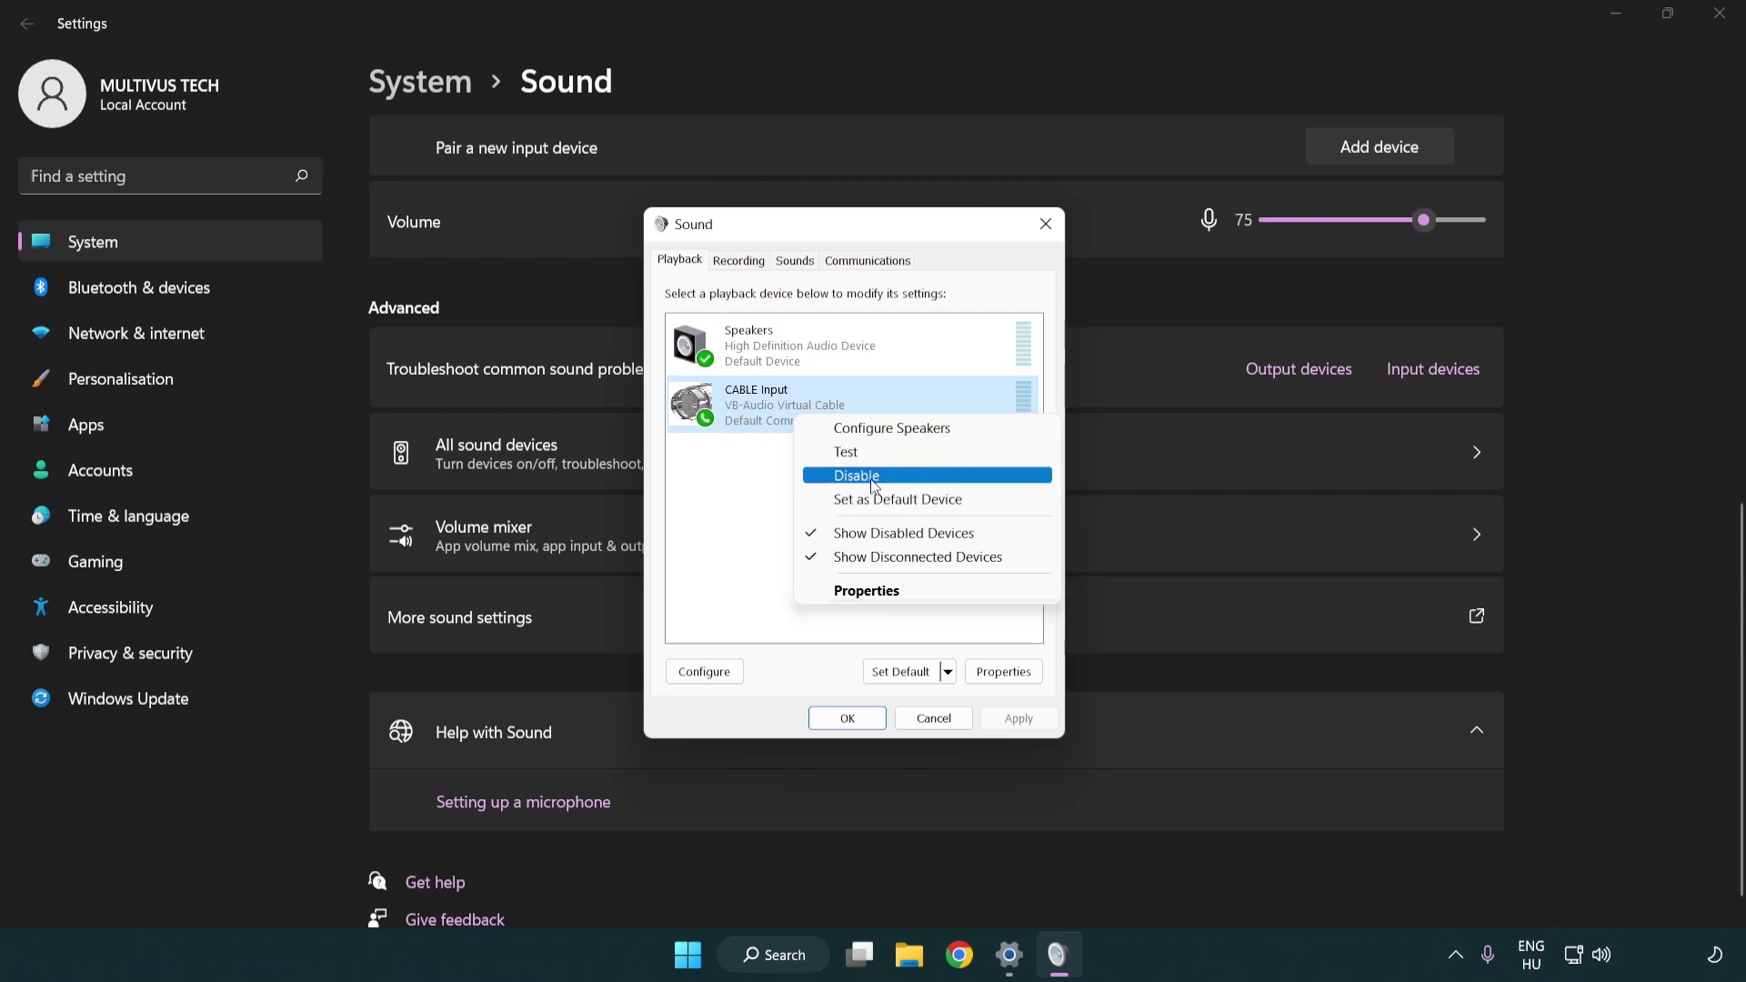
left_click(904, 476)
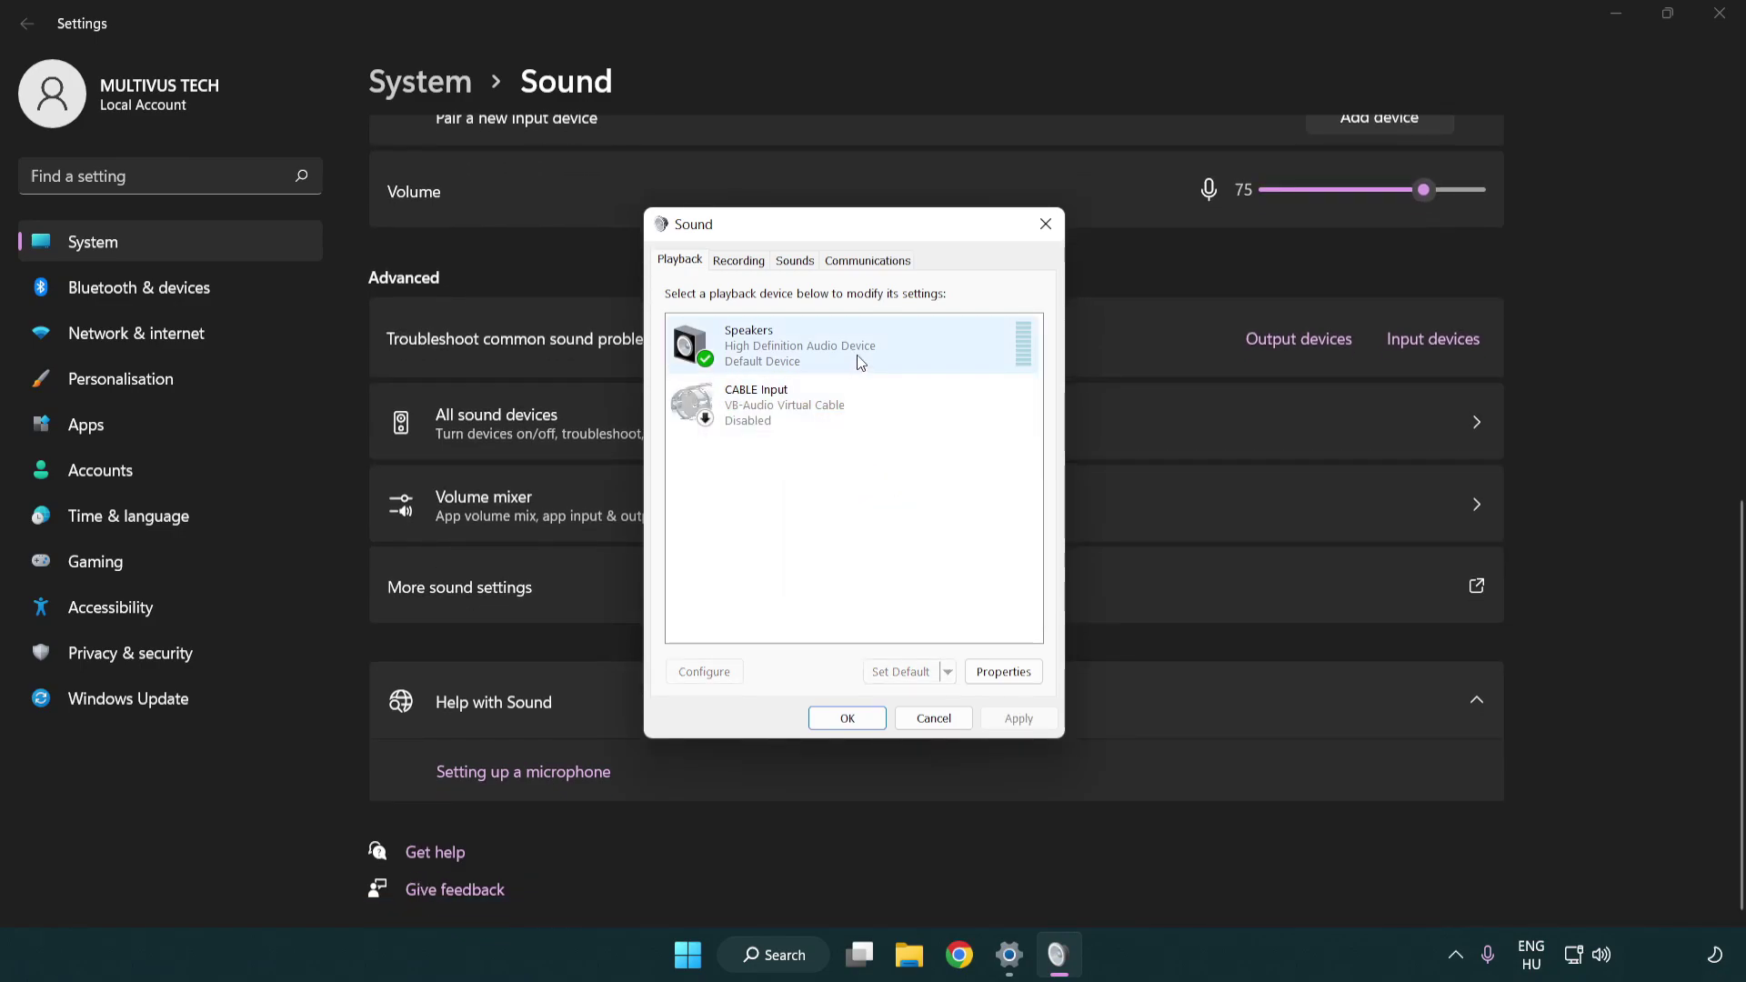
- Configure the Speakers as 7.1 Surround with full-range front and surround speakers
right_click(888, 345)
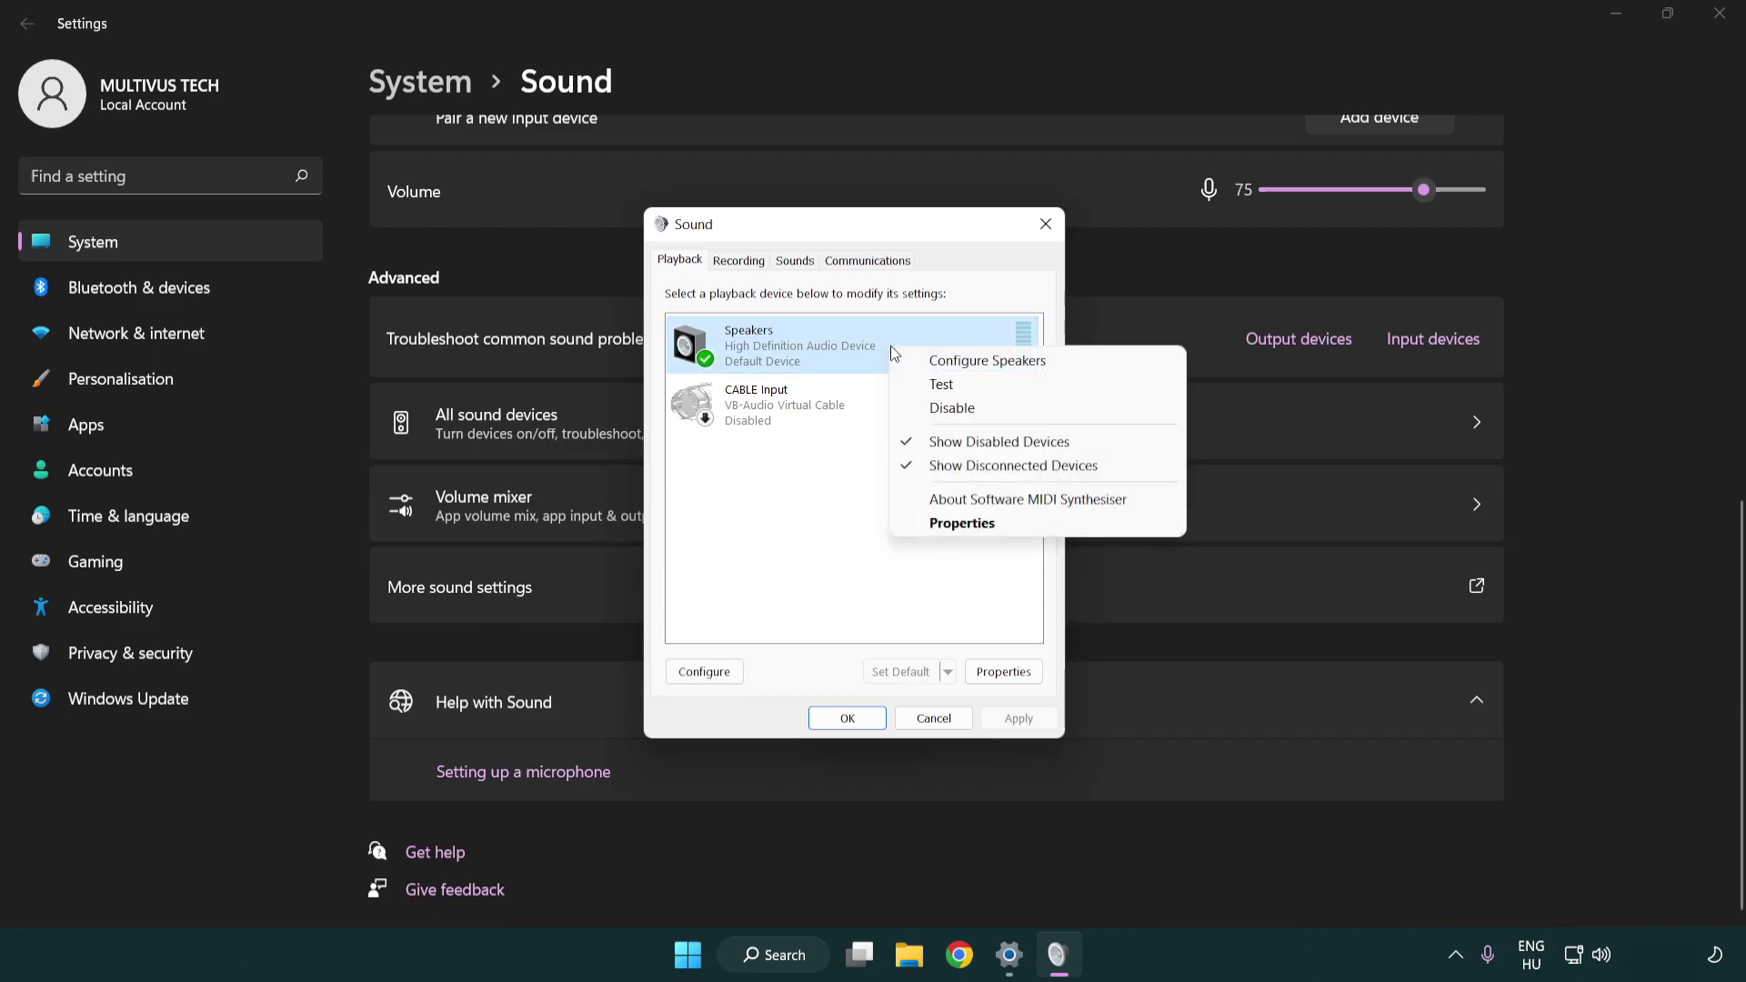
left_click(963, 362)
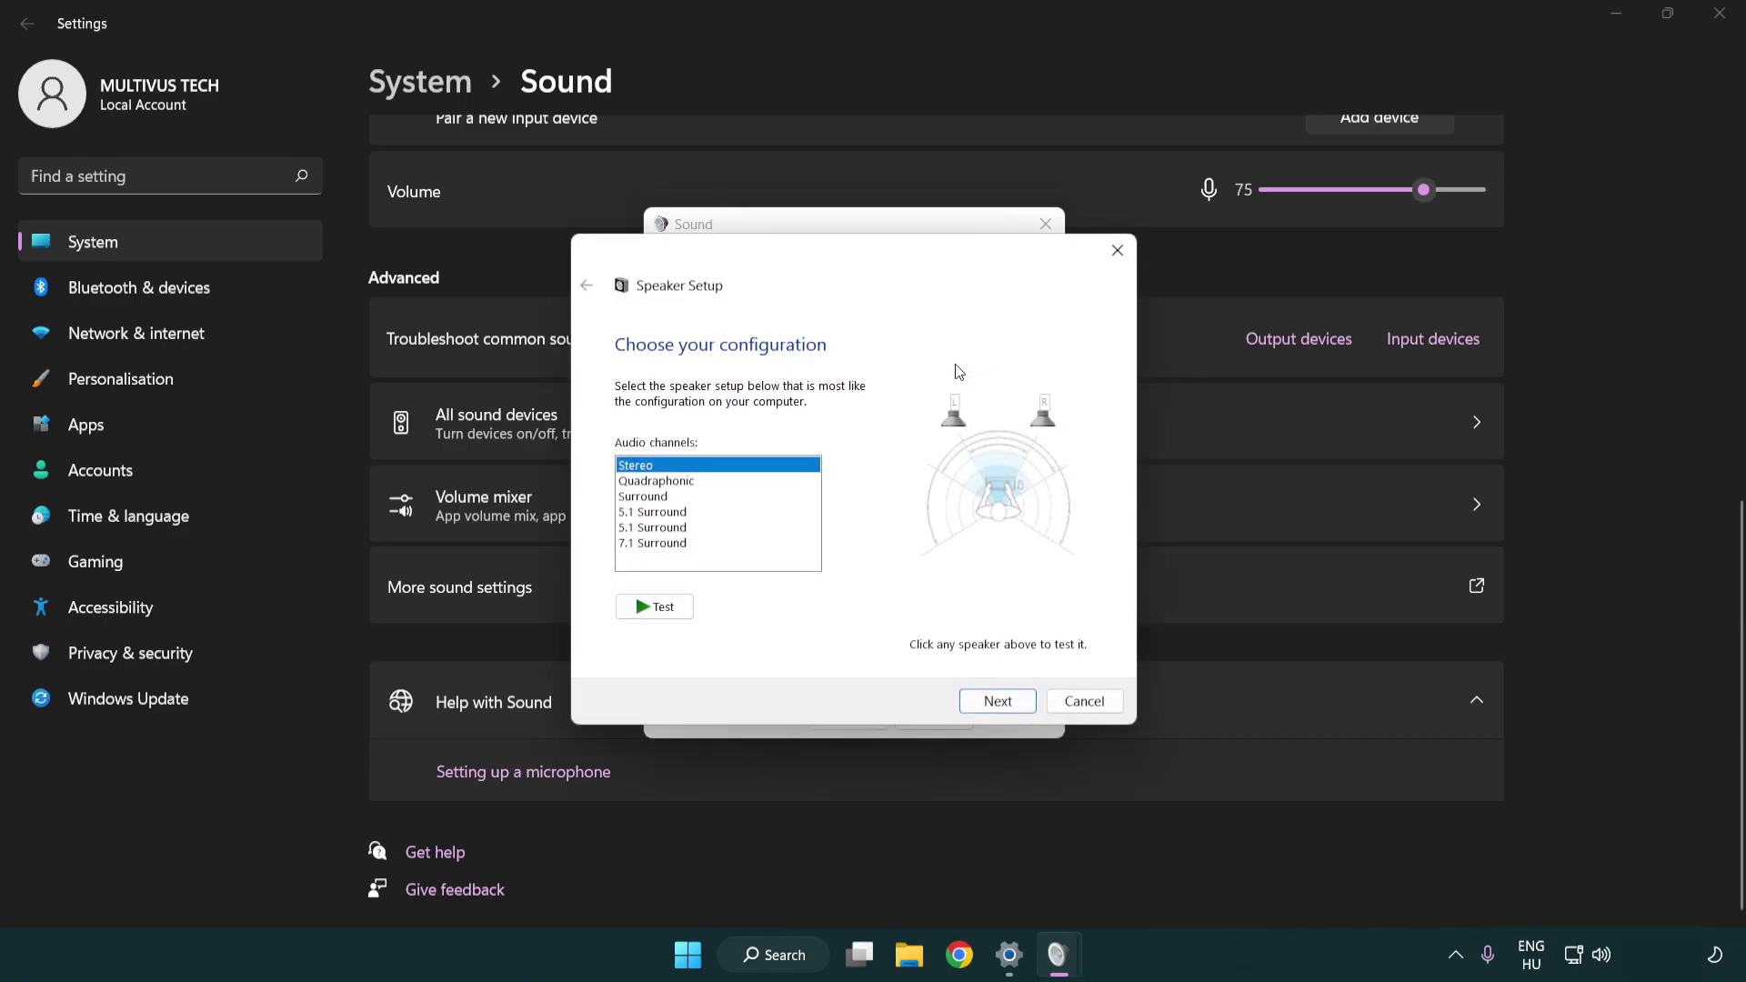
left_click(695, 512)
left_click(694, 544)
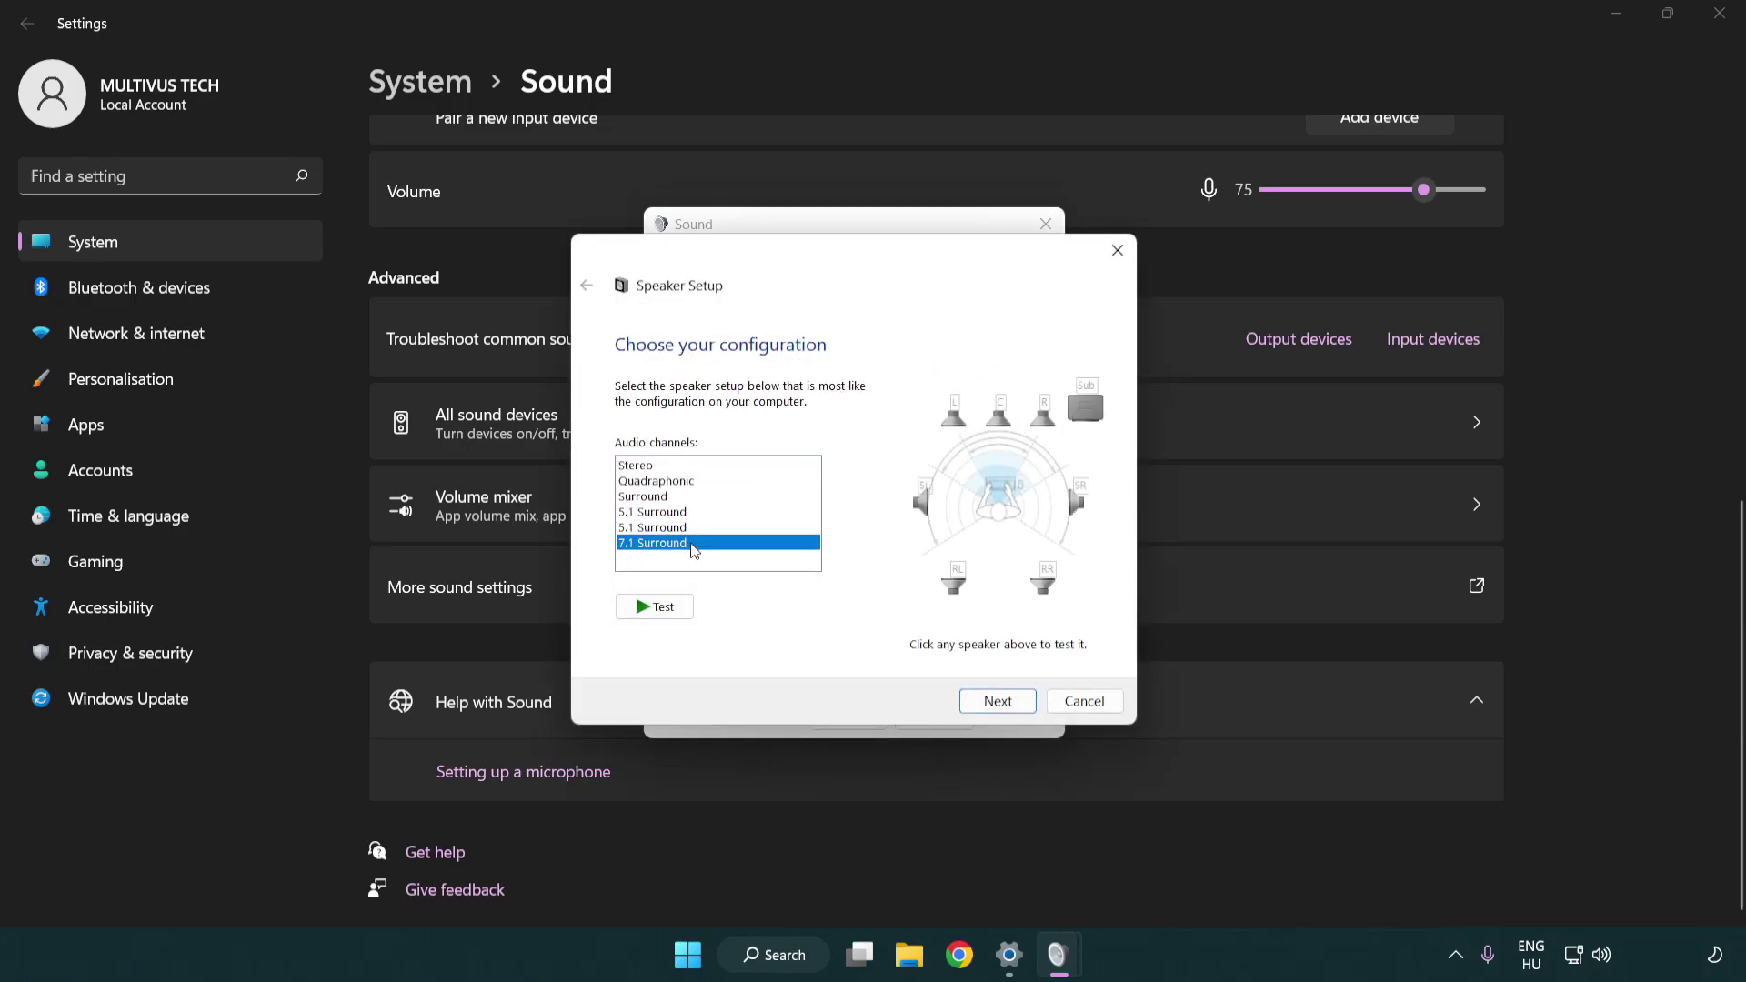
left_click(997, 701)
left_click(991, 700)
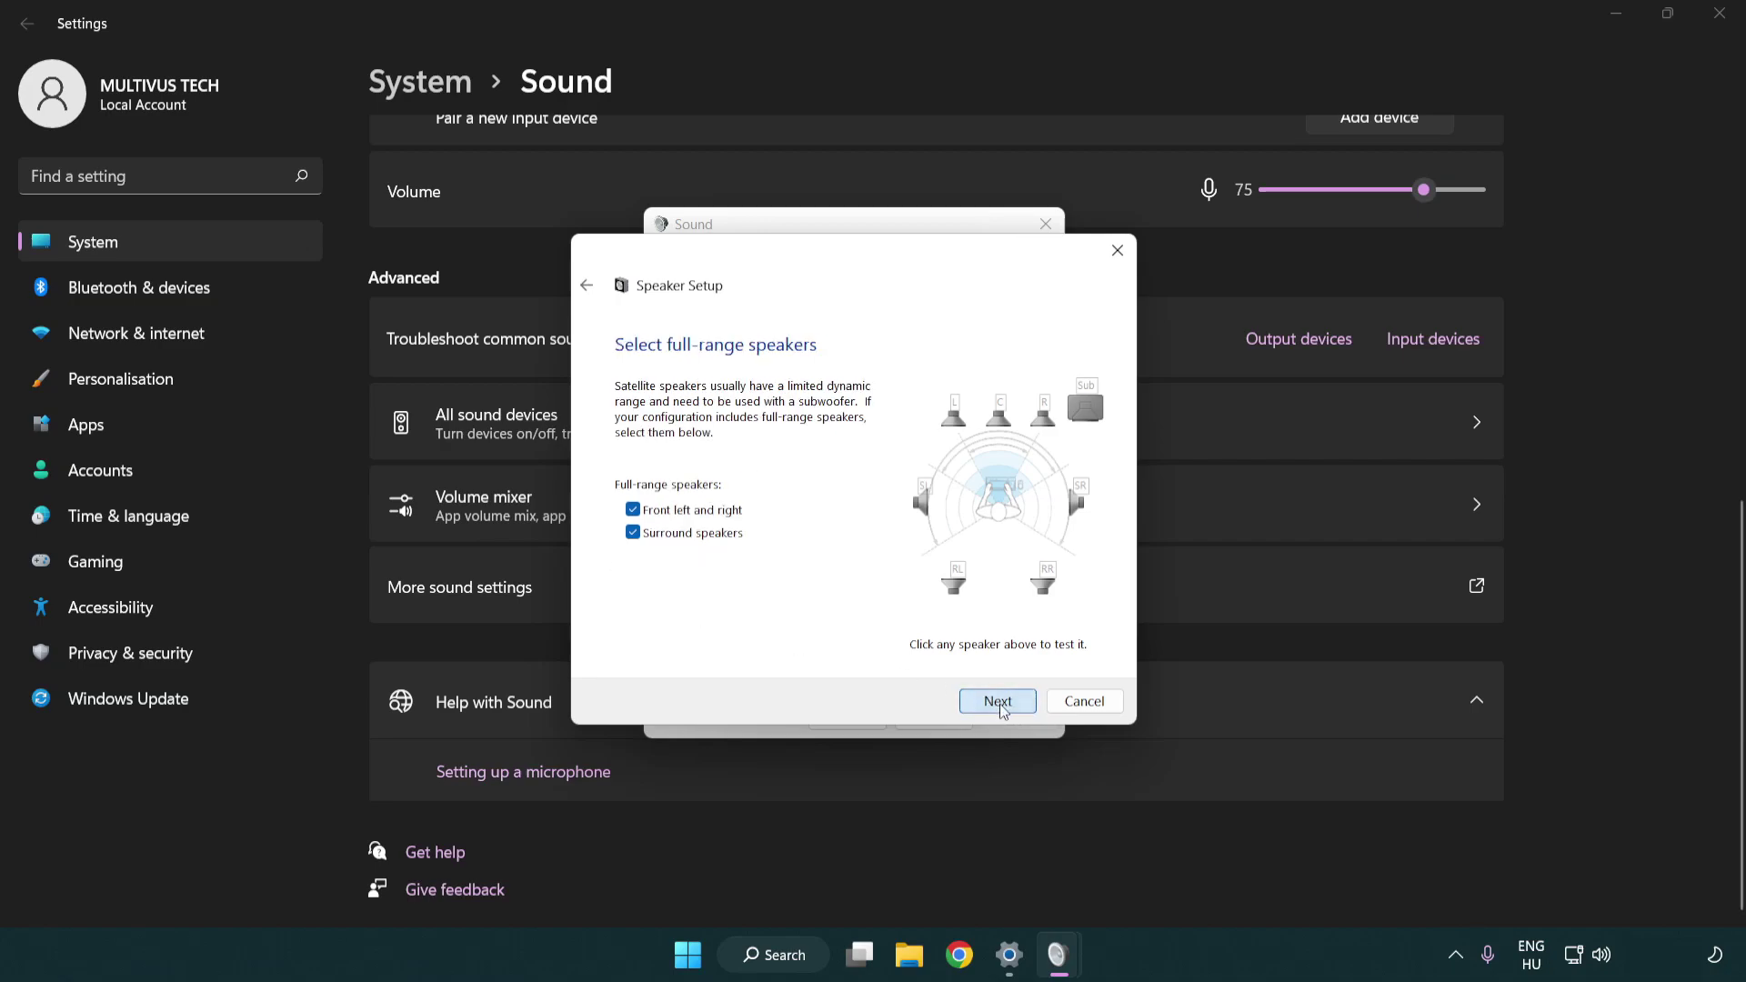
left_click(976, 700)
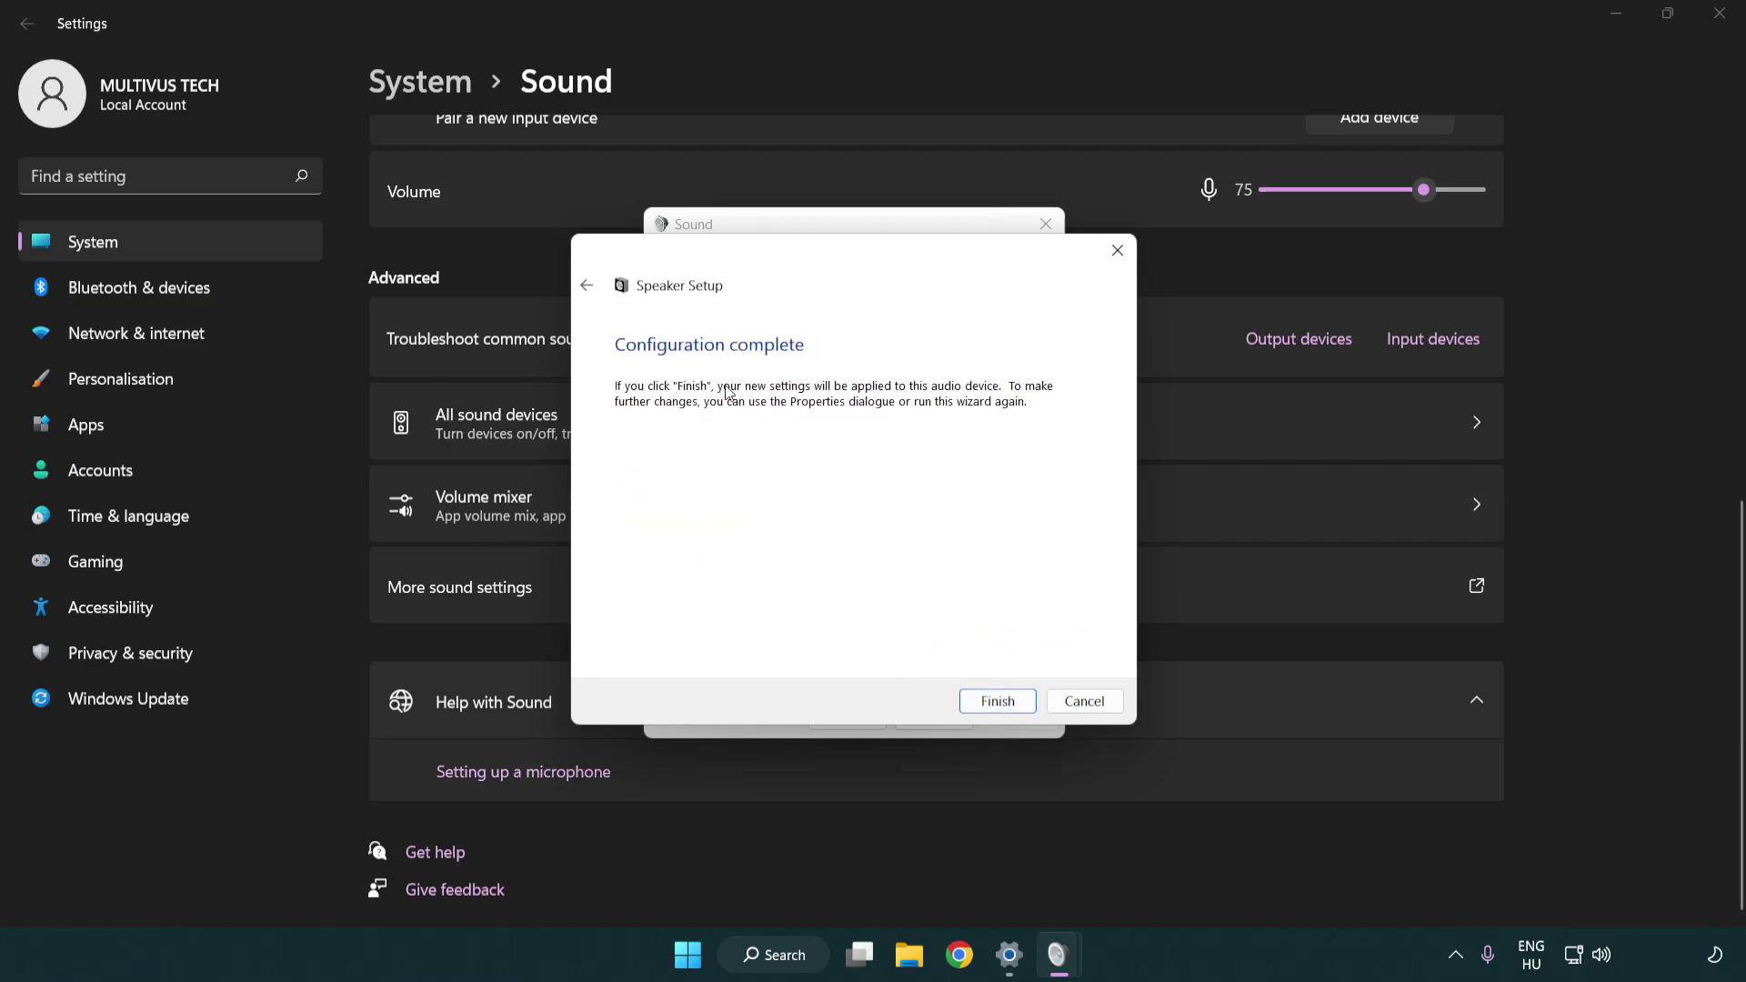
left_click(997, 703)
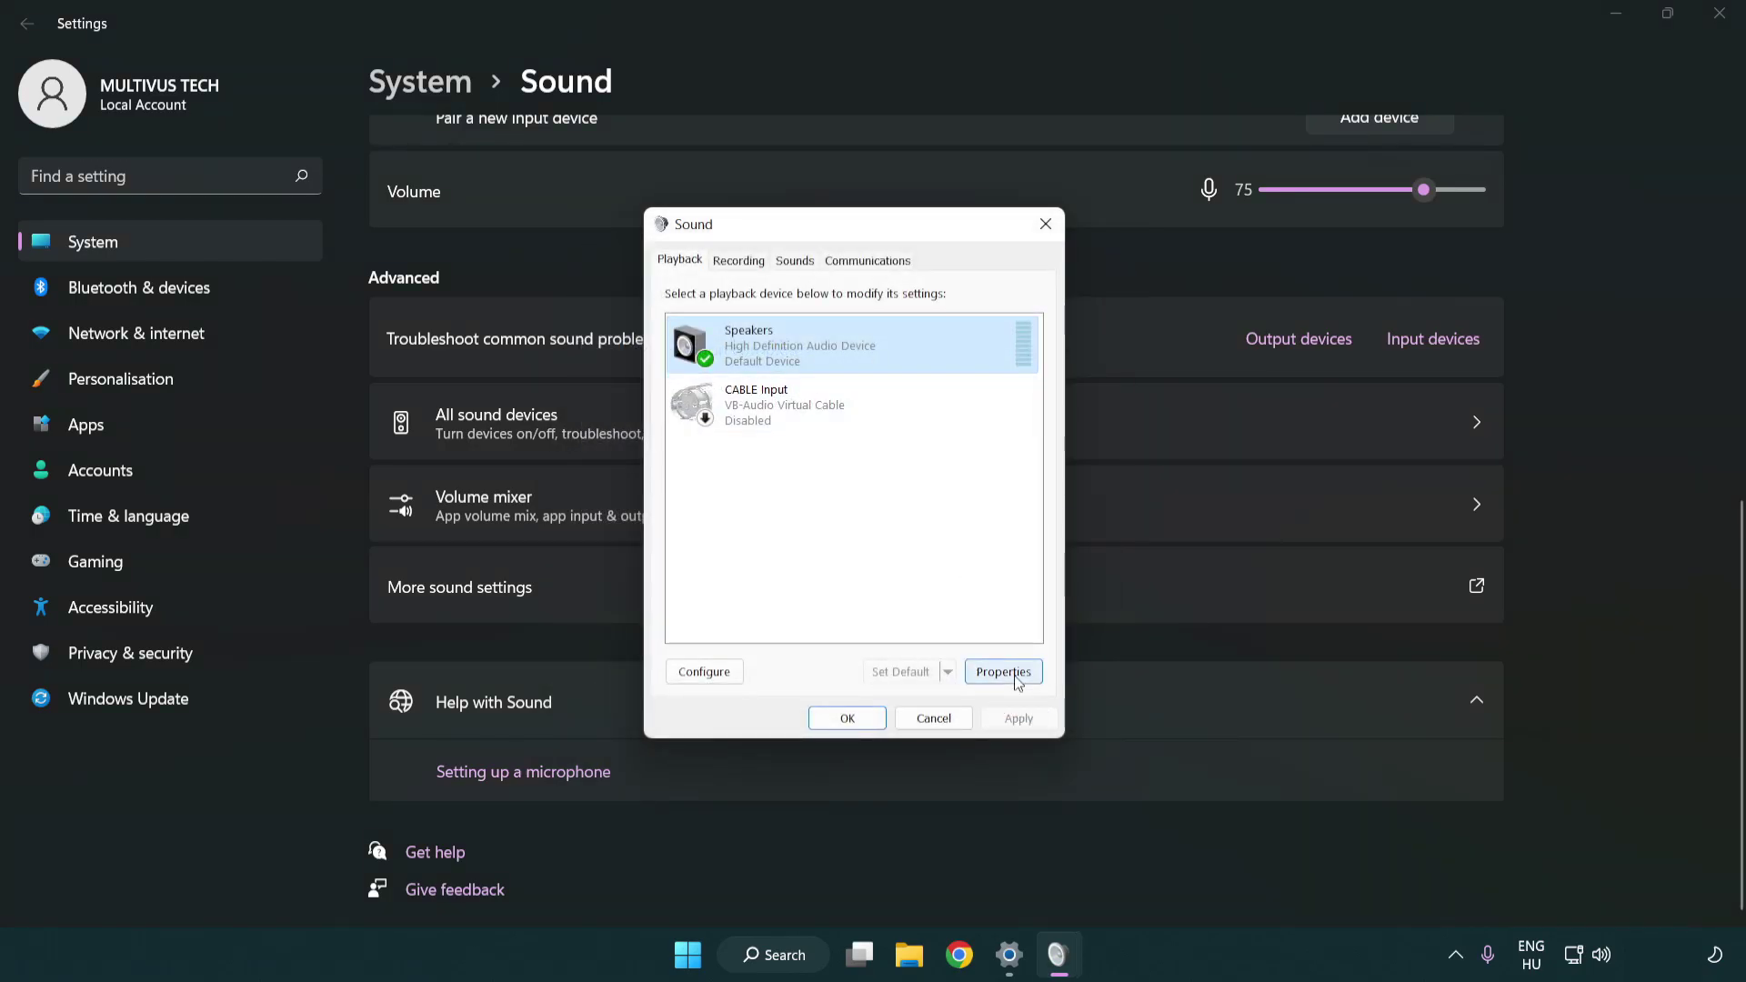
- Turn off all audio enhancements in the Speakers Properties
left_click(1016, 675)
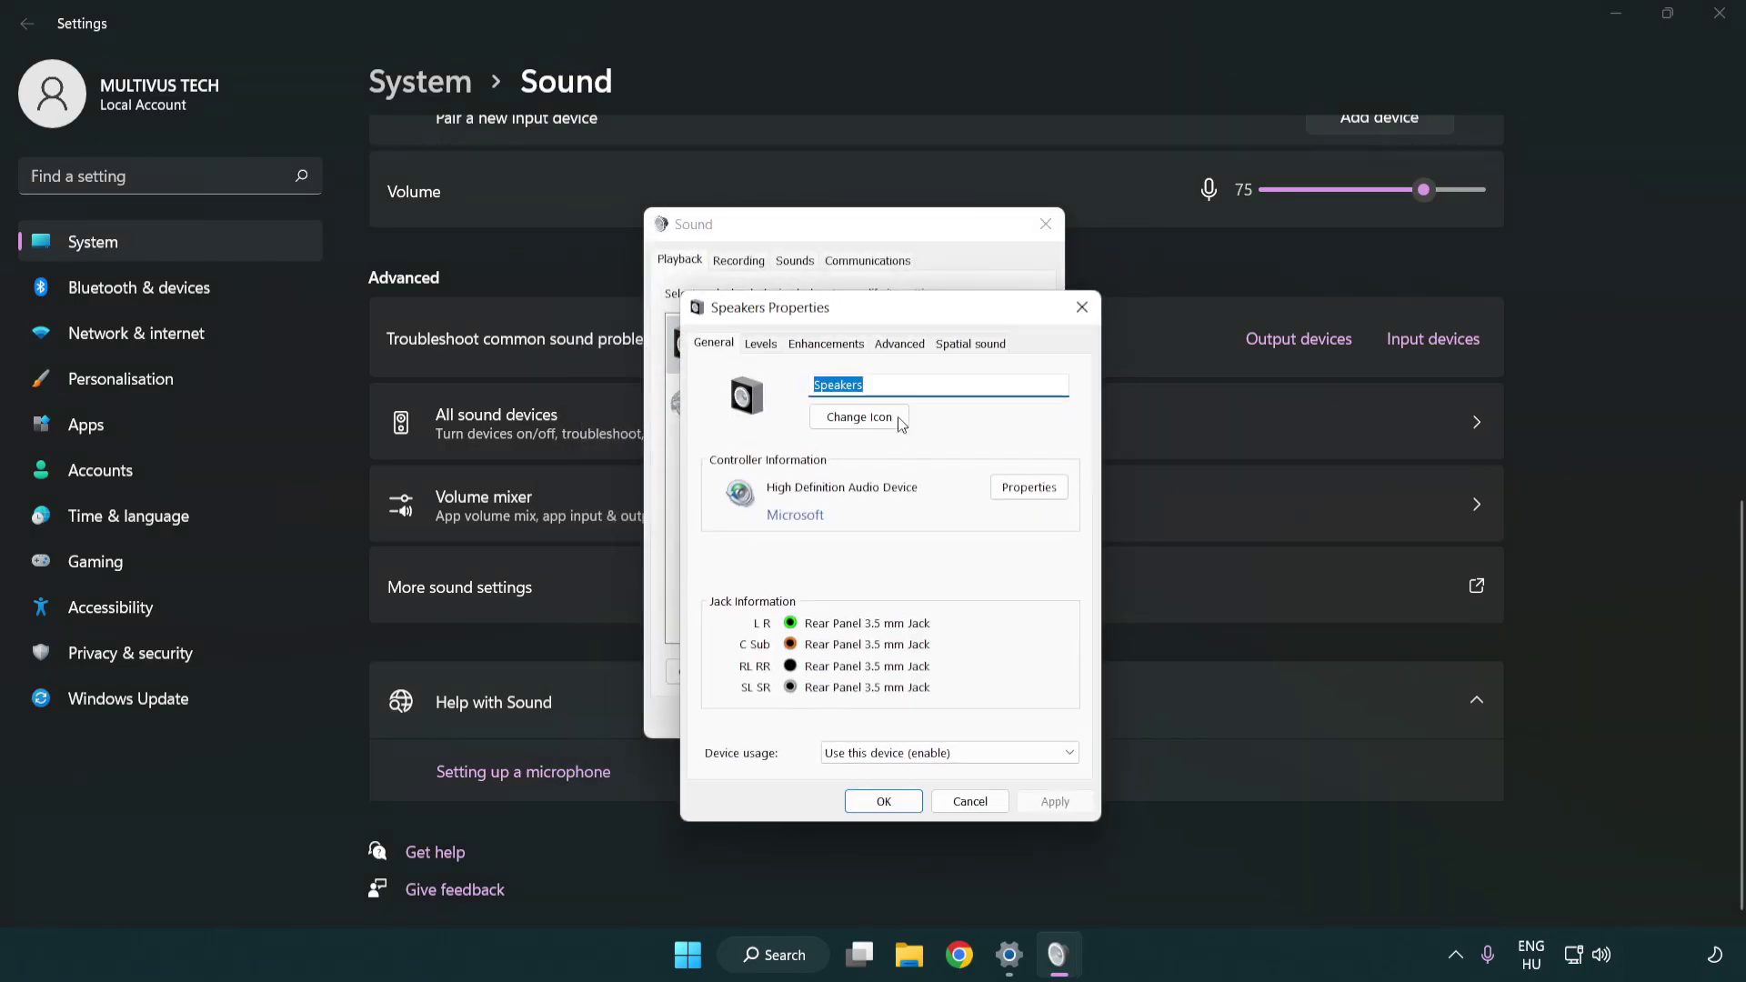
left_click_drag(882, 312, 851, 239)
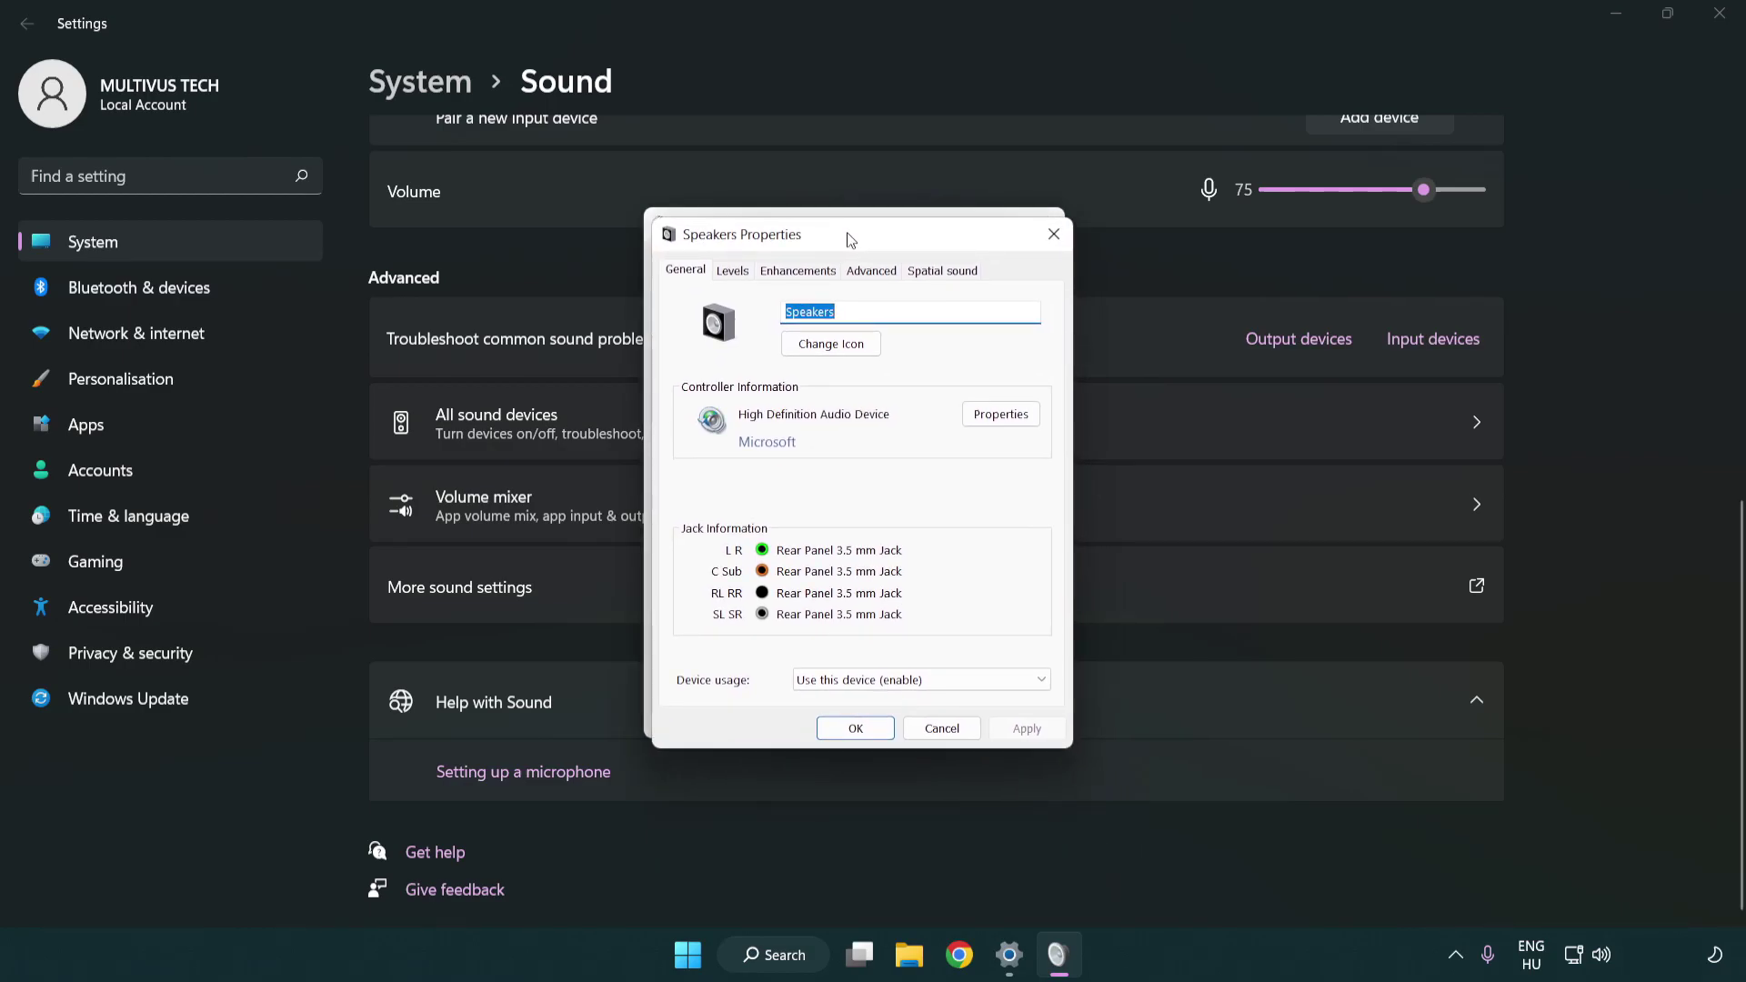
left_click(798, 270)
left_click(689, 365)
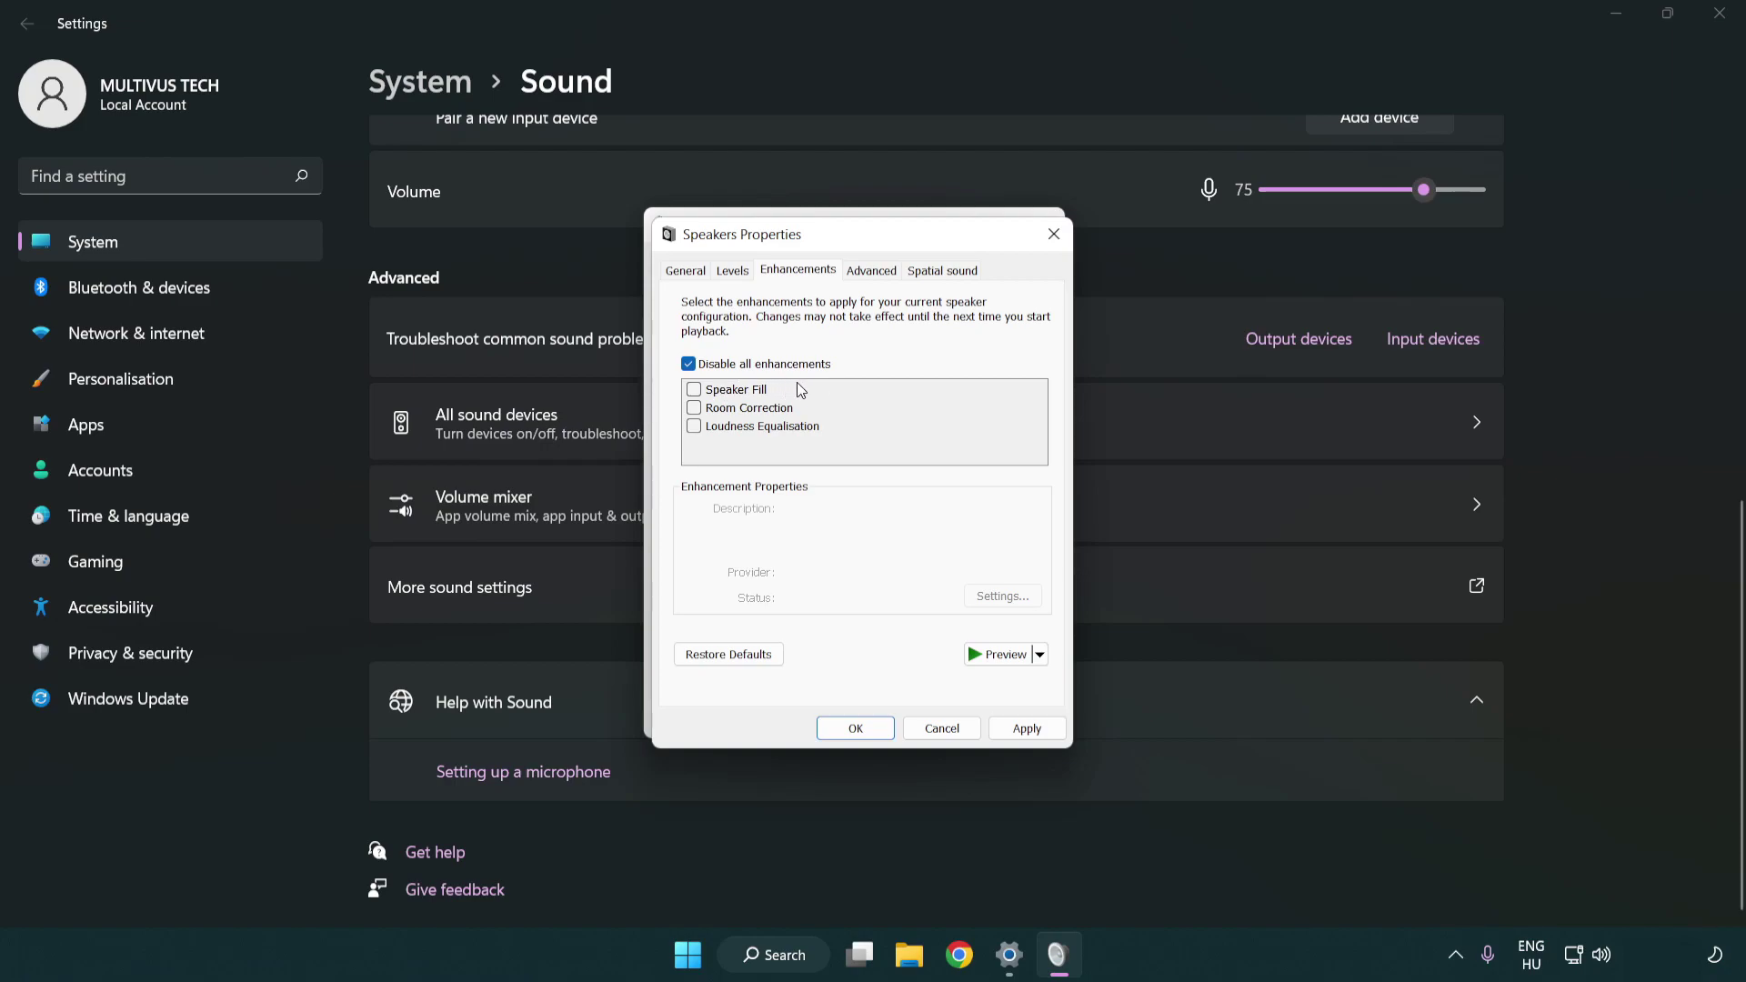
- Keep the default format at 16 bit, 48000 Hz (DVD Quality), apply it, and close the sound dialogs
left_click(875, 271)
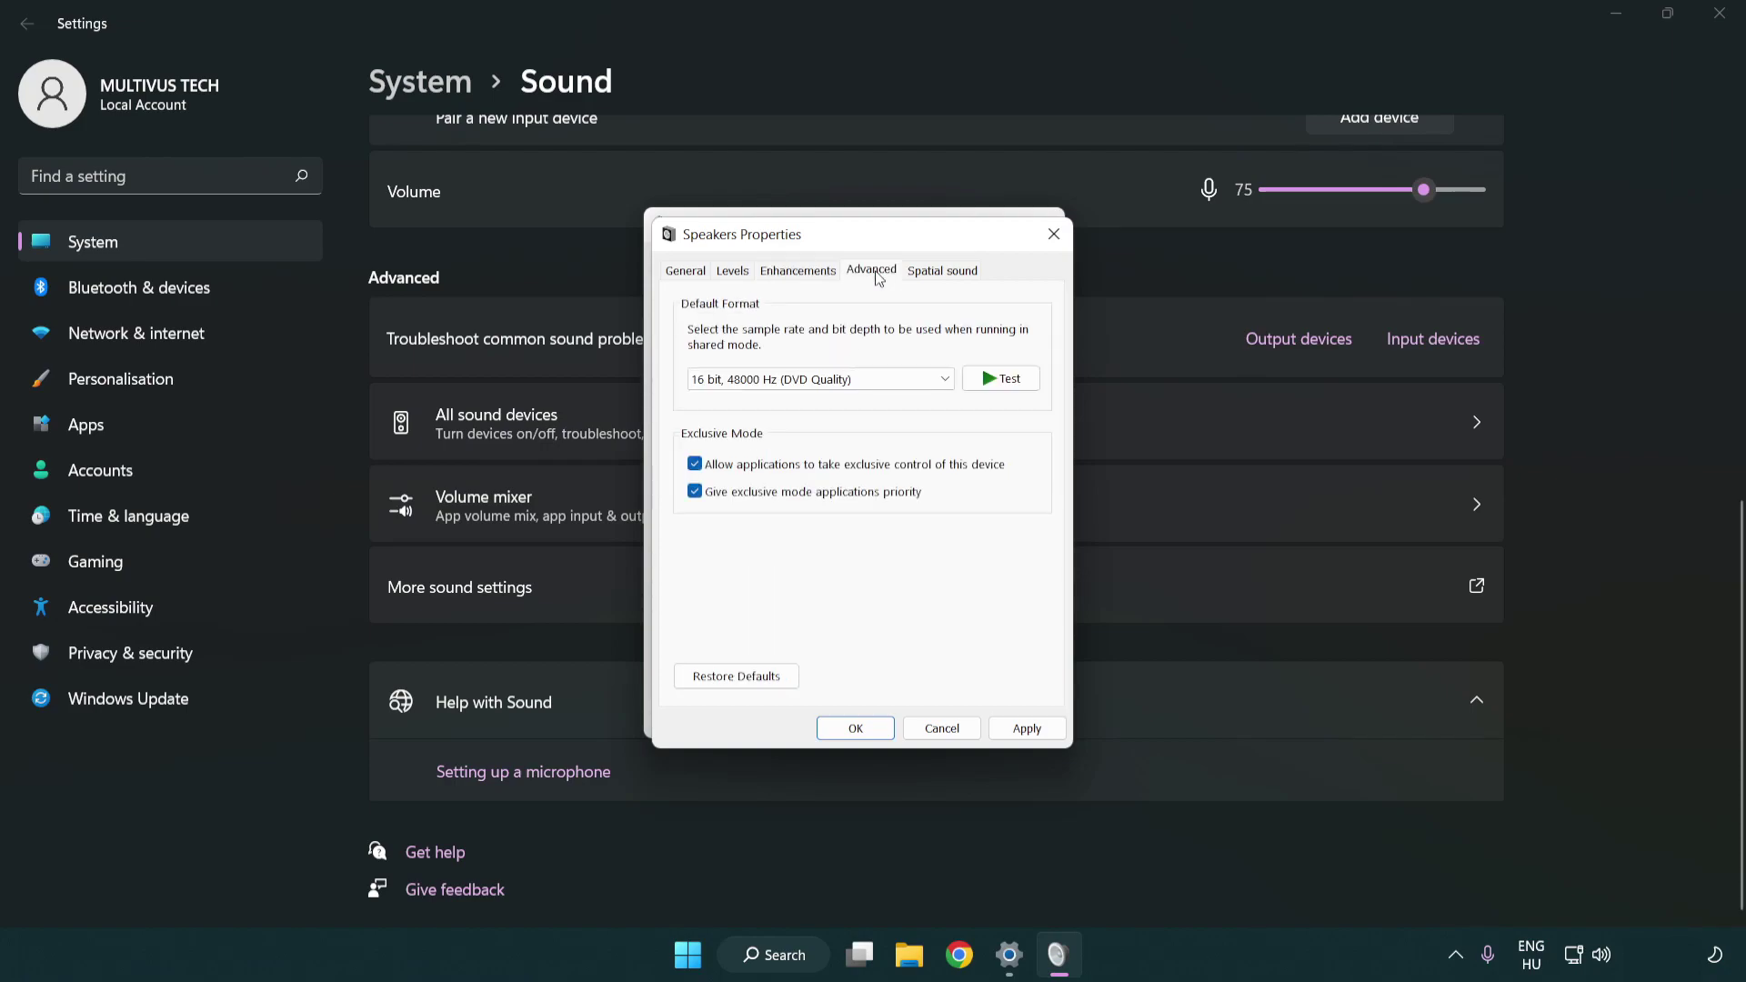
left_click(773, 379)
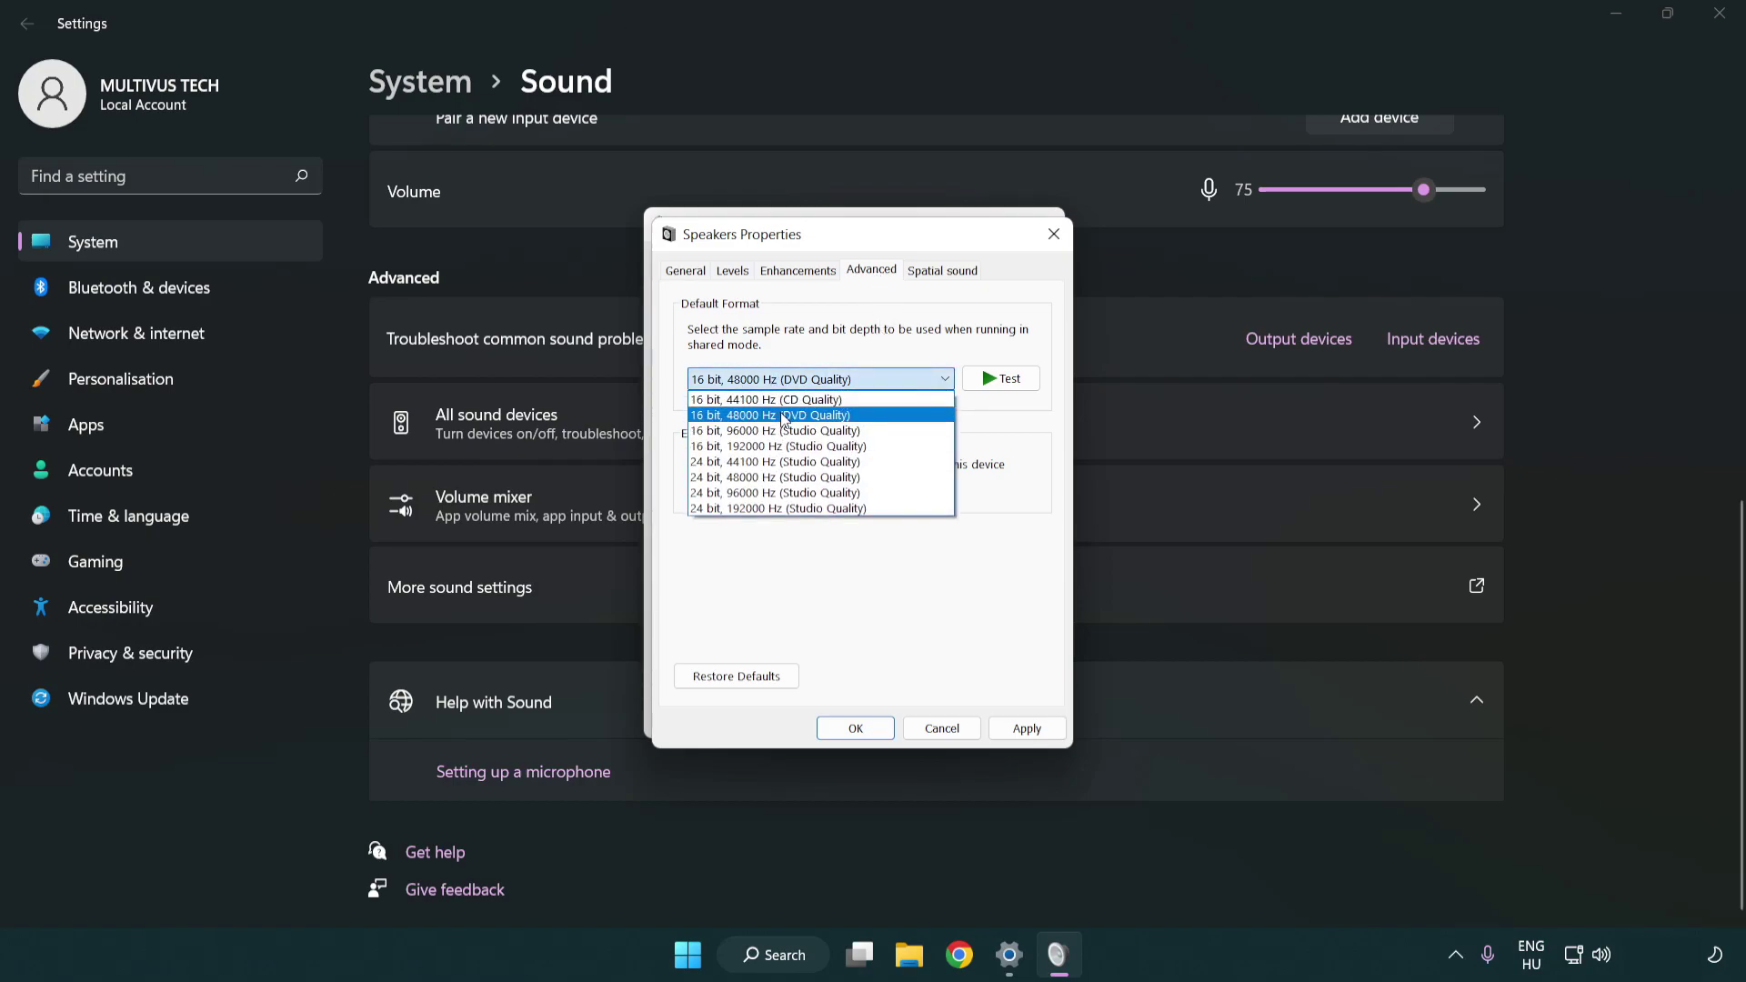
left_click(785, 416)
left_click(1023, 730)
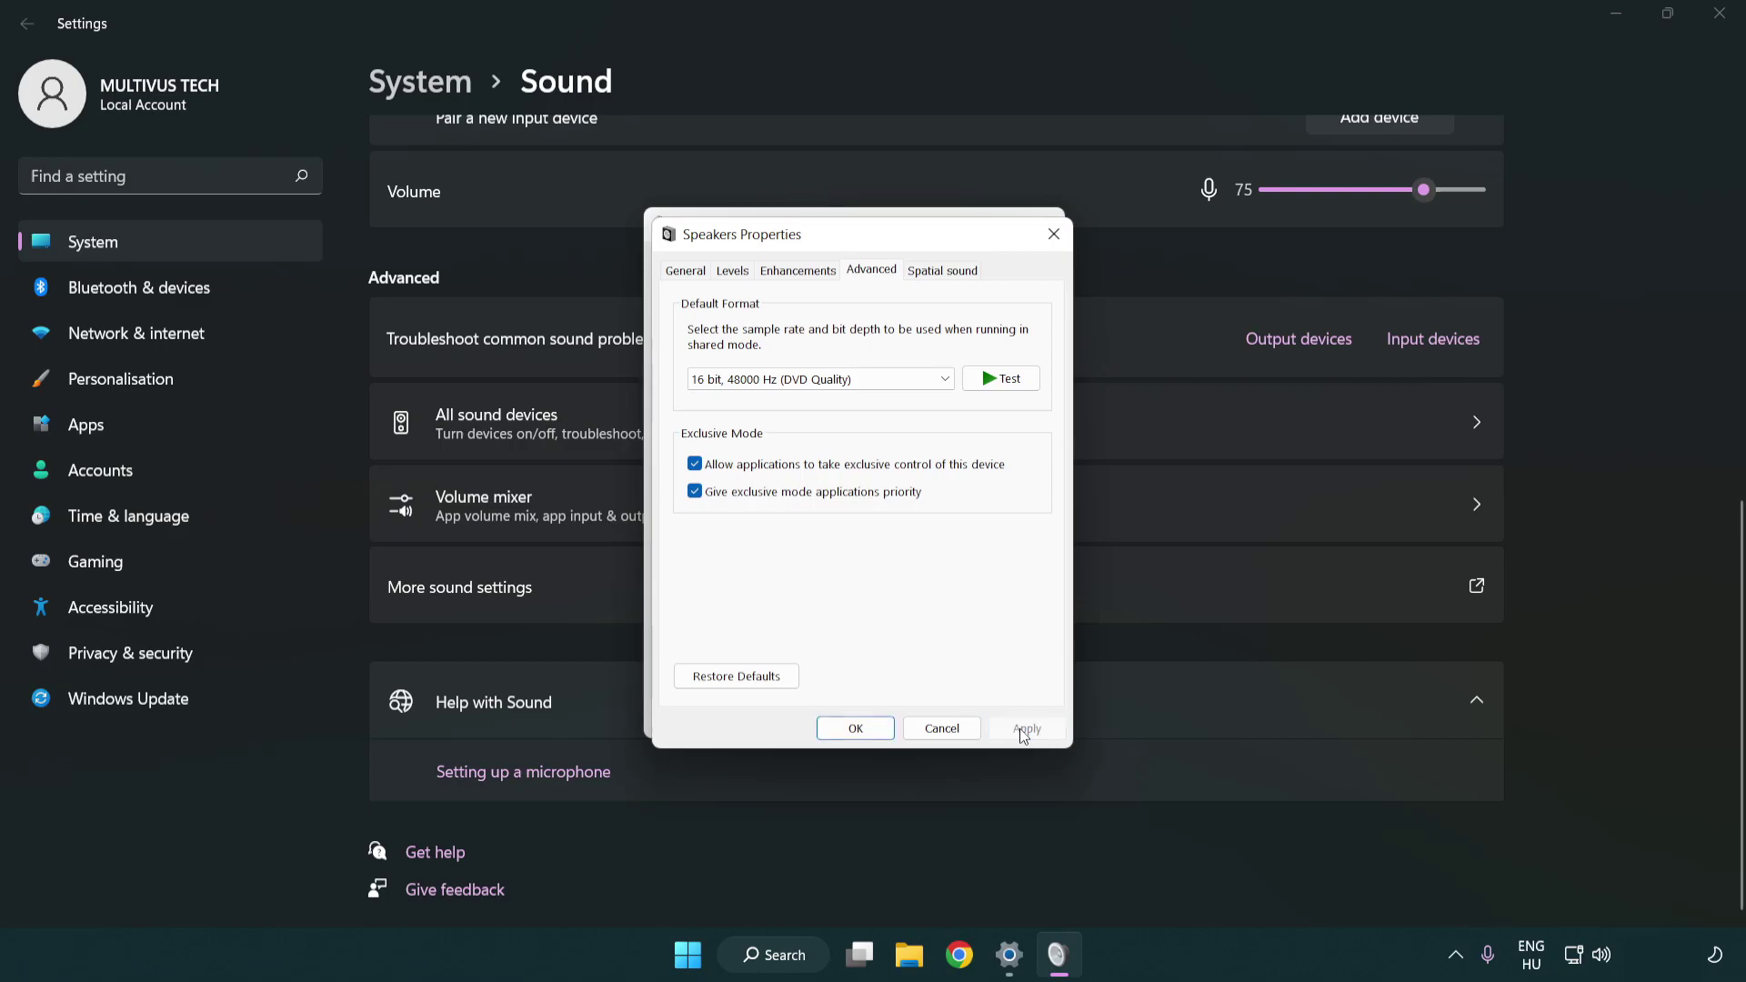
left_click(858, 729)
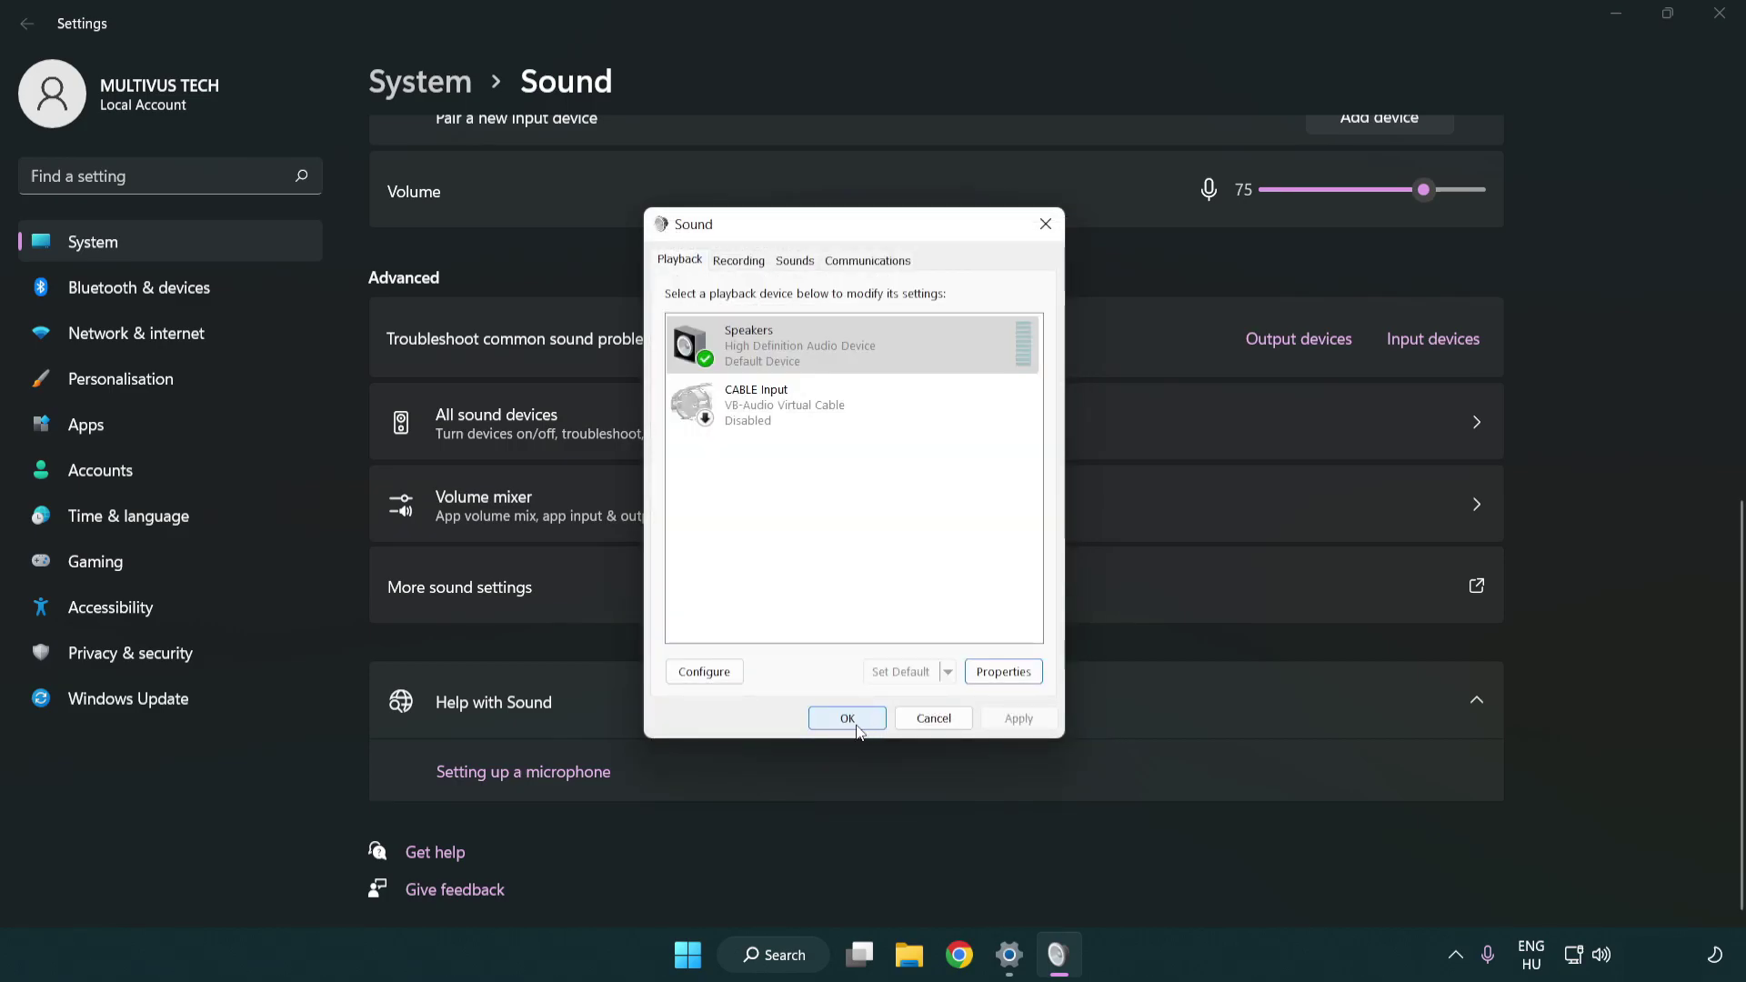
left_click(850, 725)
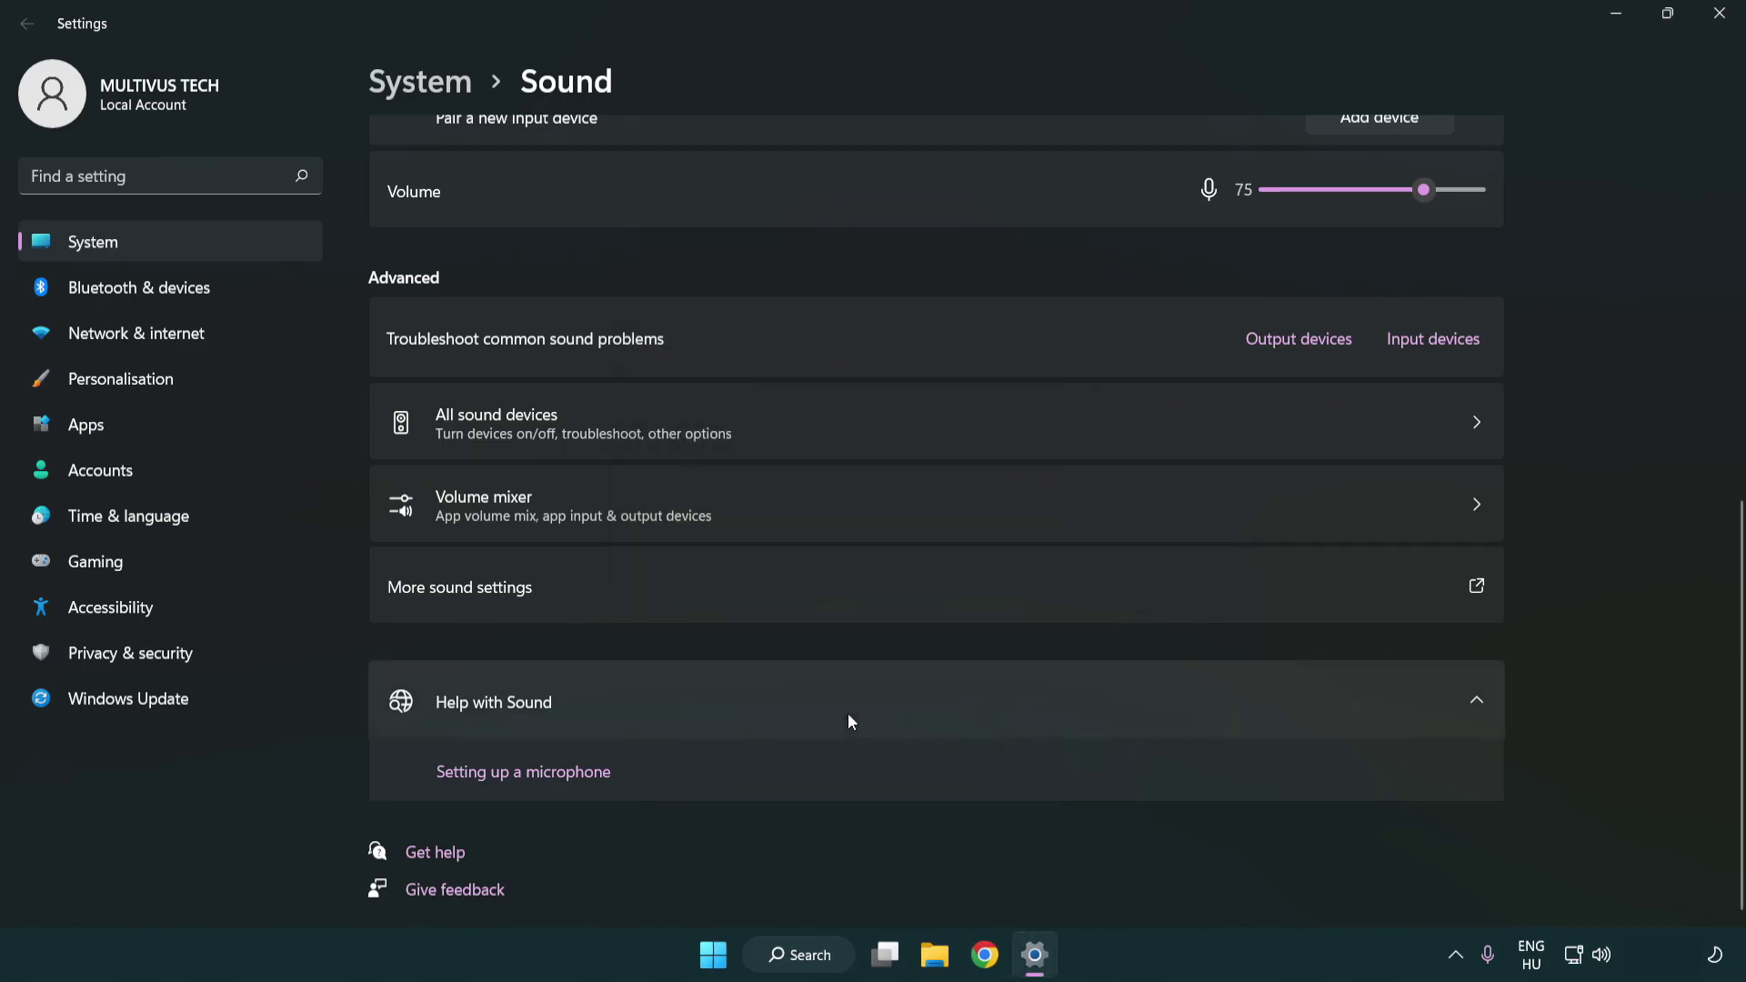
- Close Settings and search Windows for 'device manager'
left_click(1719, 14)
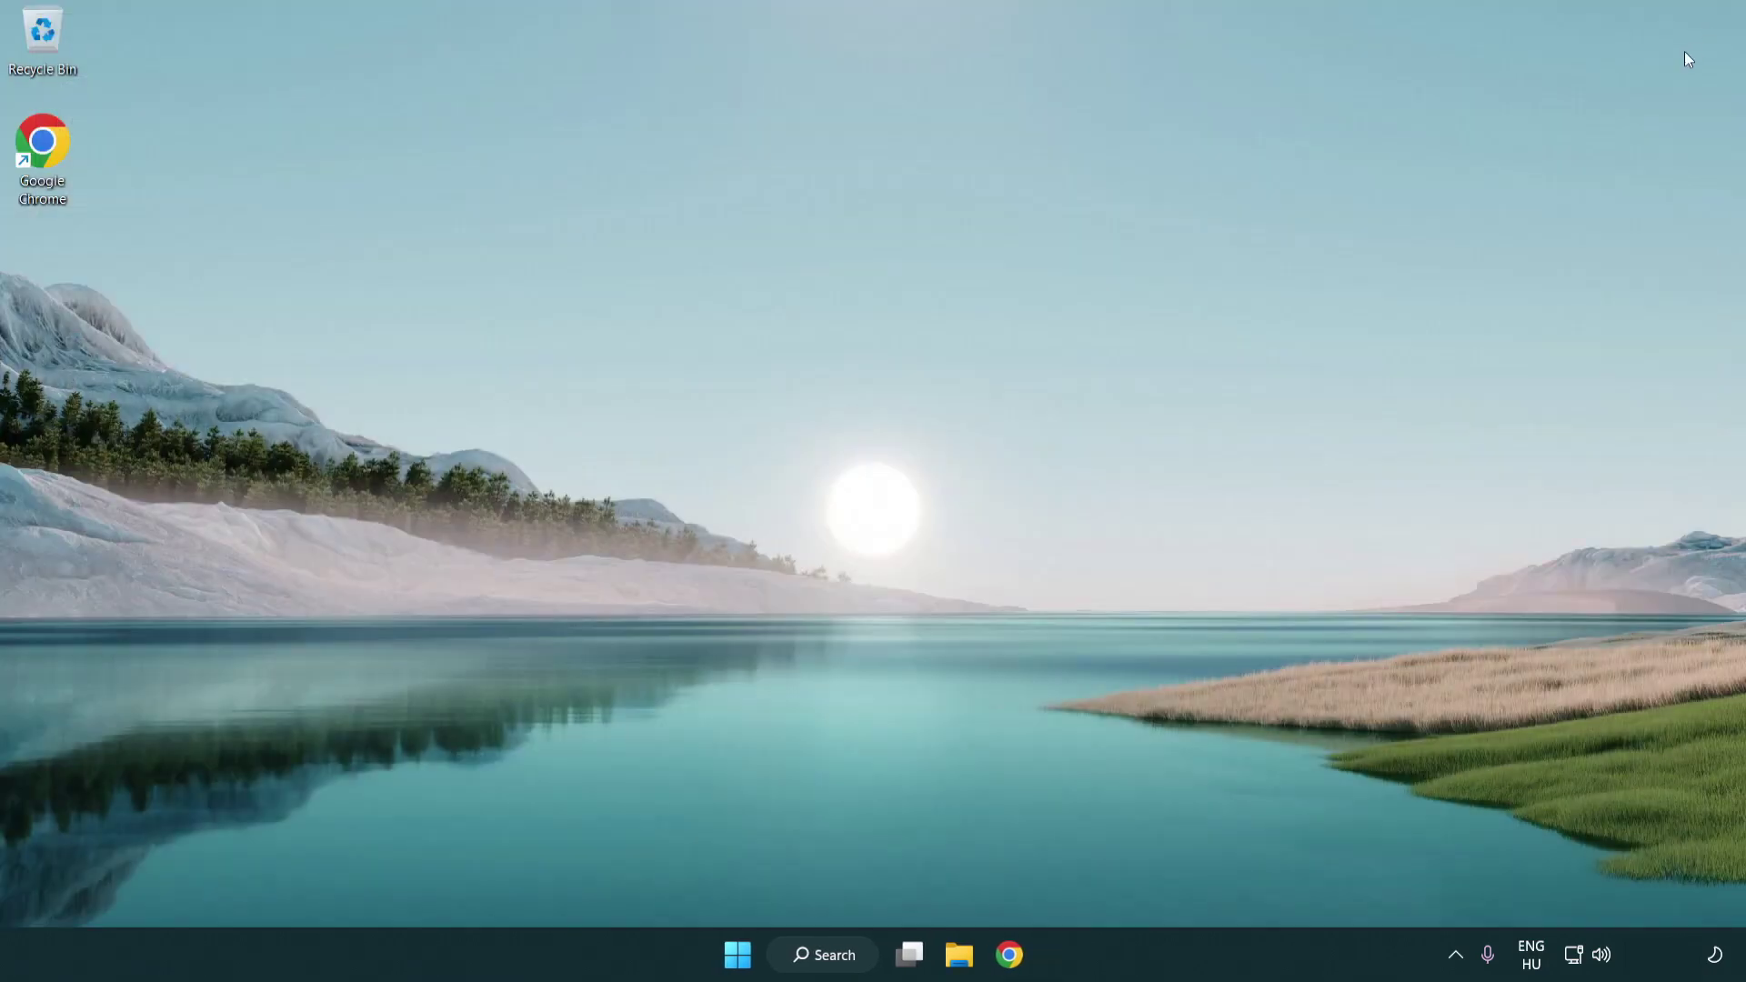
left_click(739, 957)
left_click(1158, 878)
left_click(843, 970)
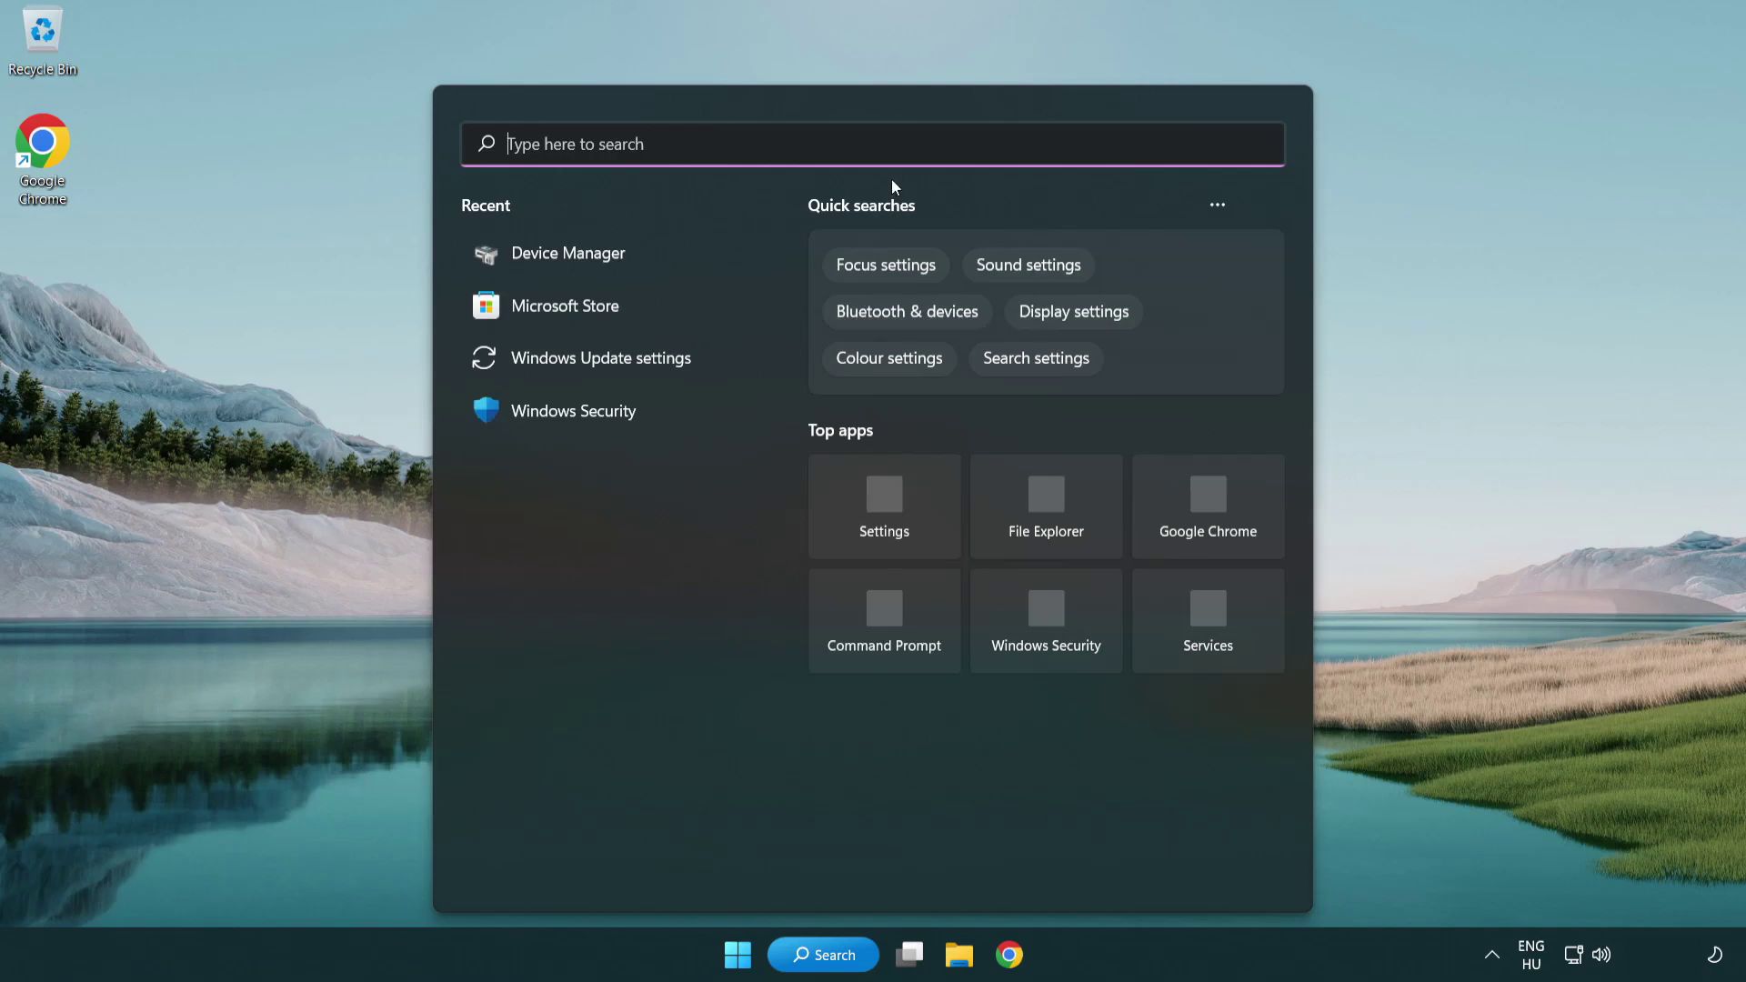
type("device manager")
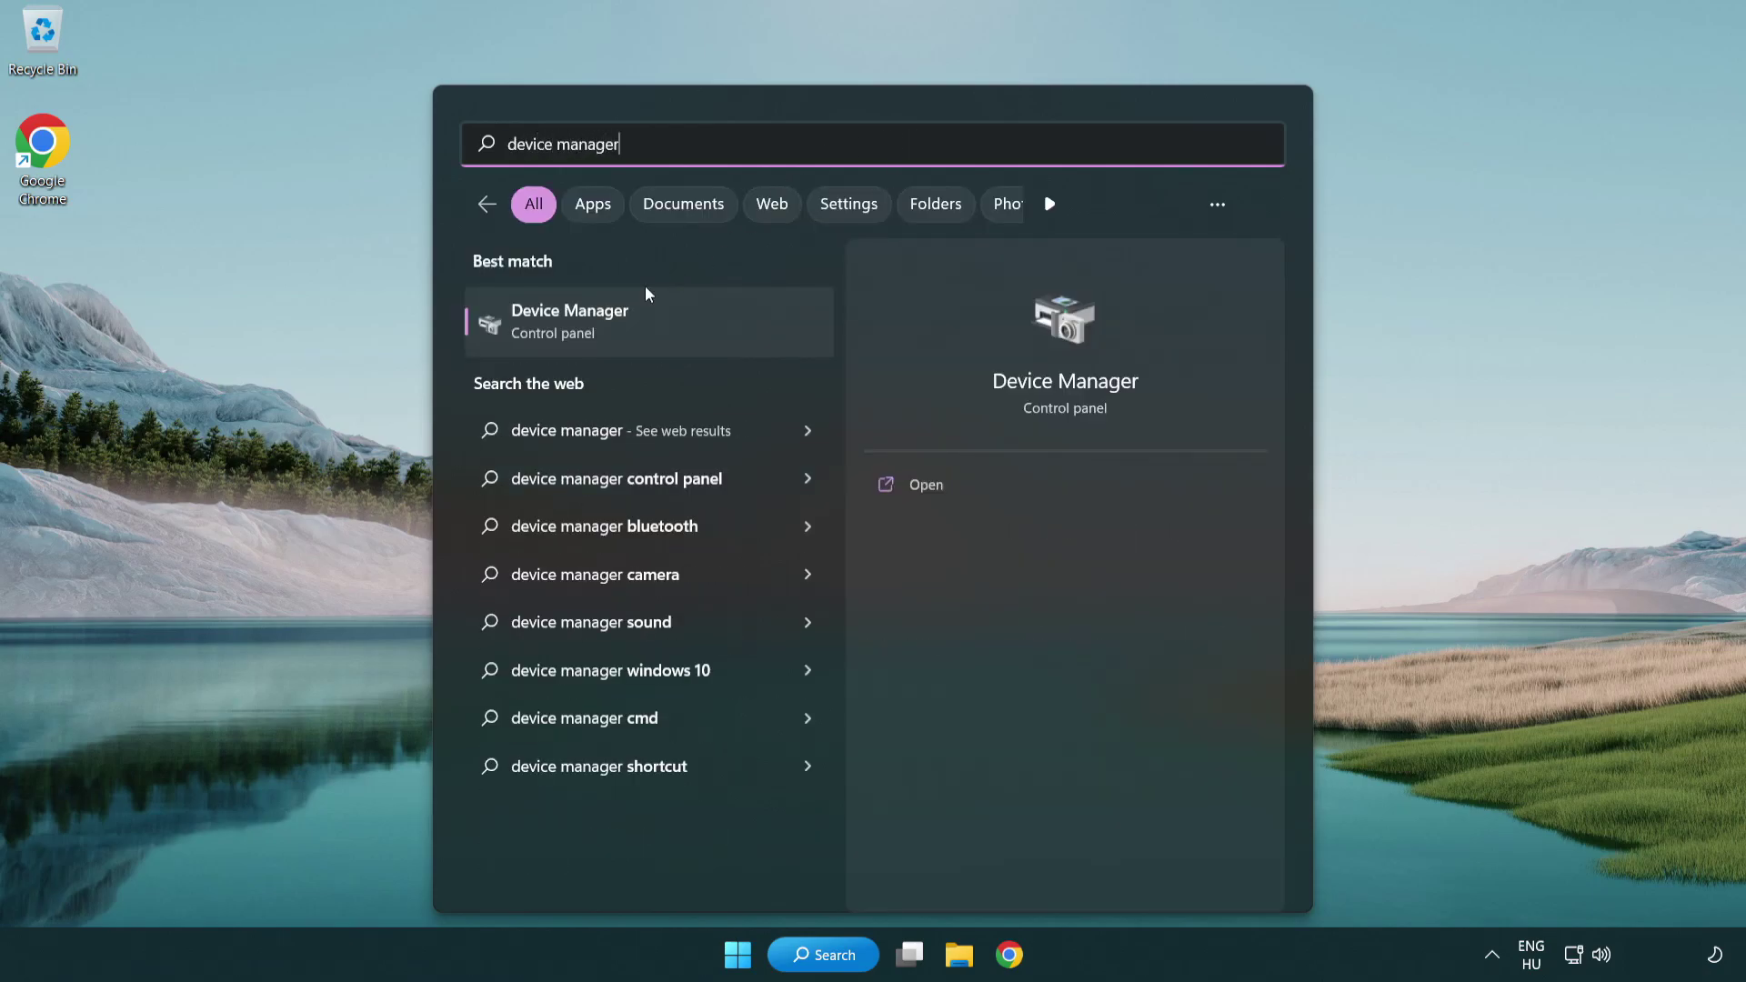
- Open Device Manager and bring up the actions for High Definition Audio Device under Sound, video and game controllers
left_click(715, 329)
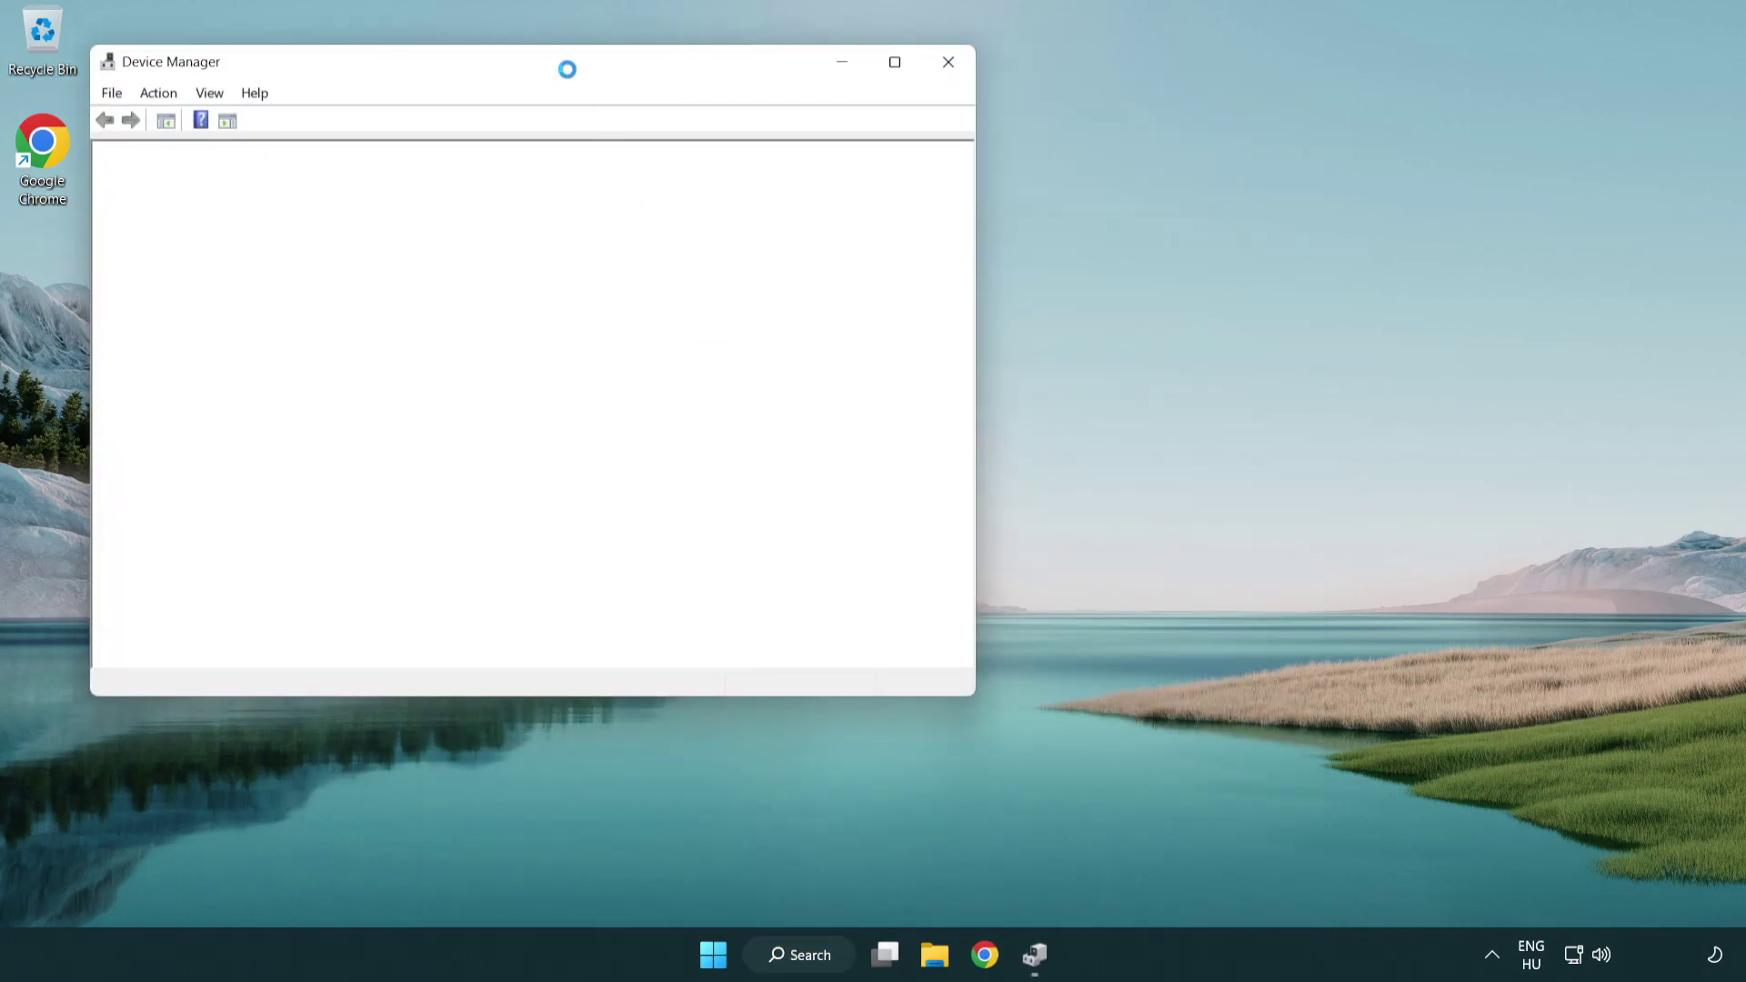
left_click_drag(555, 60, 879, 159)
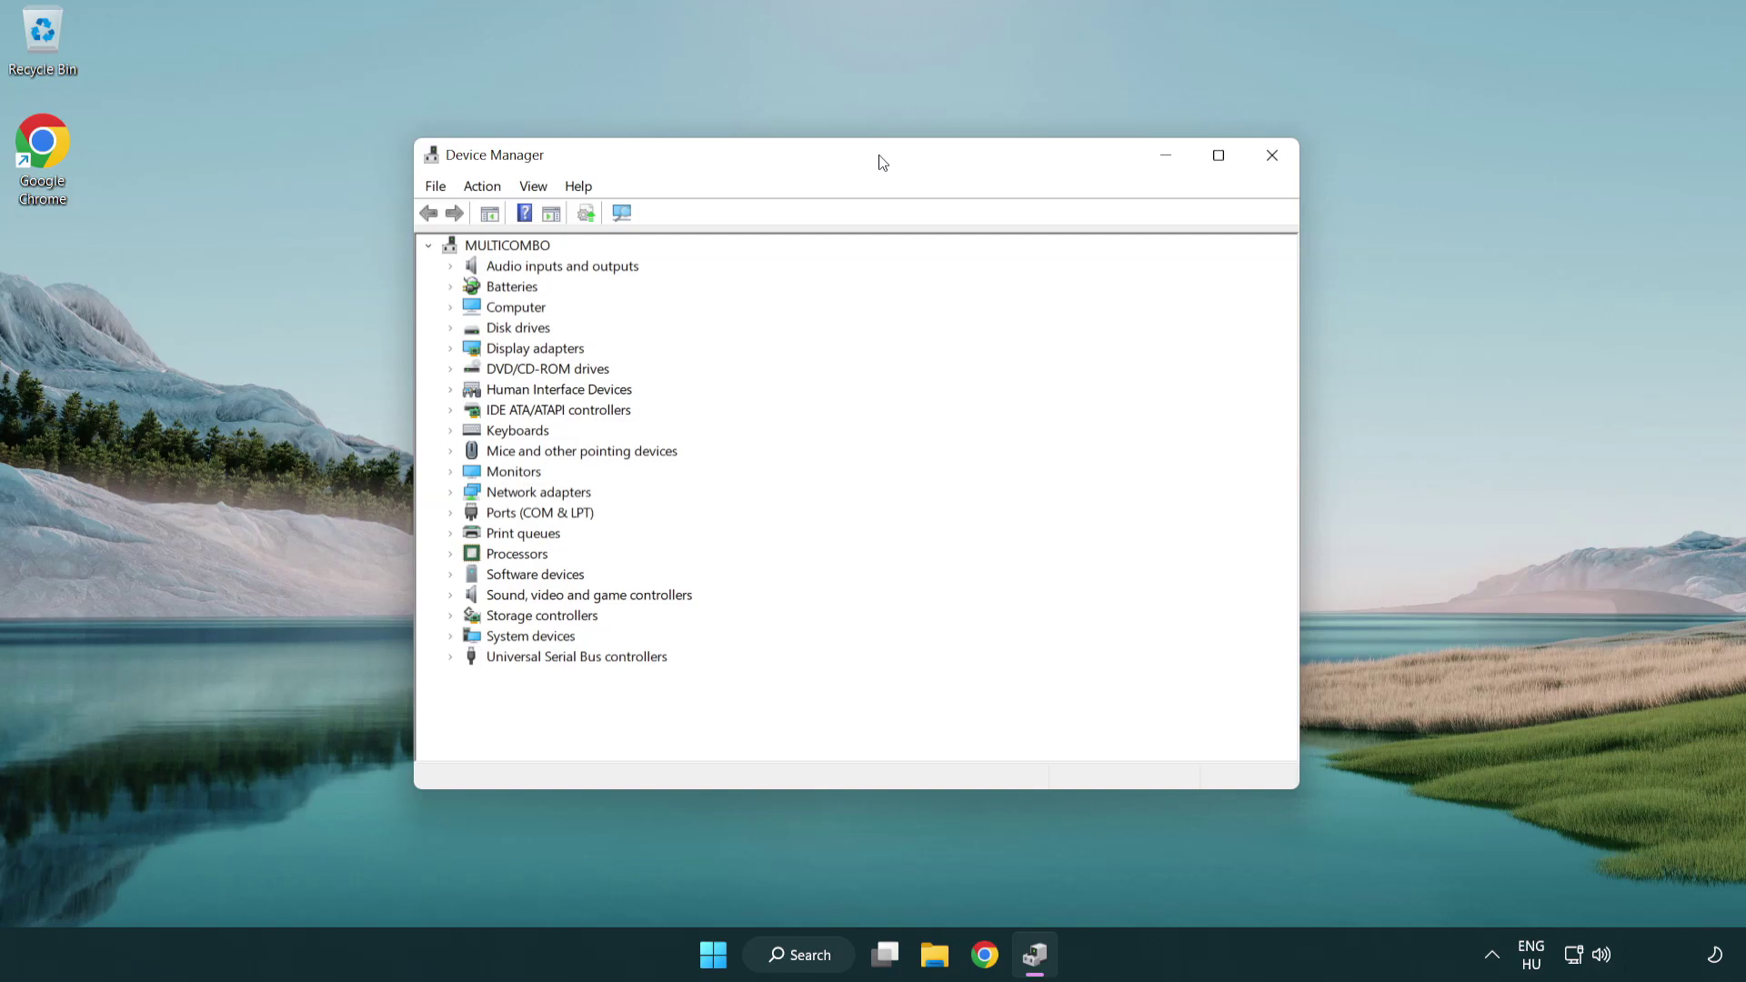
left_click(491, 595)
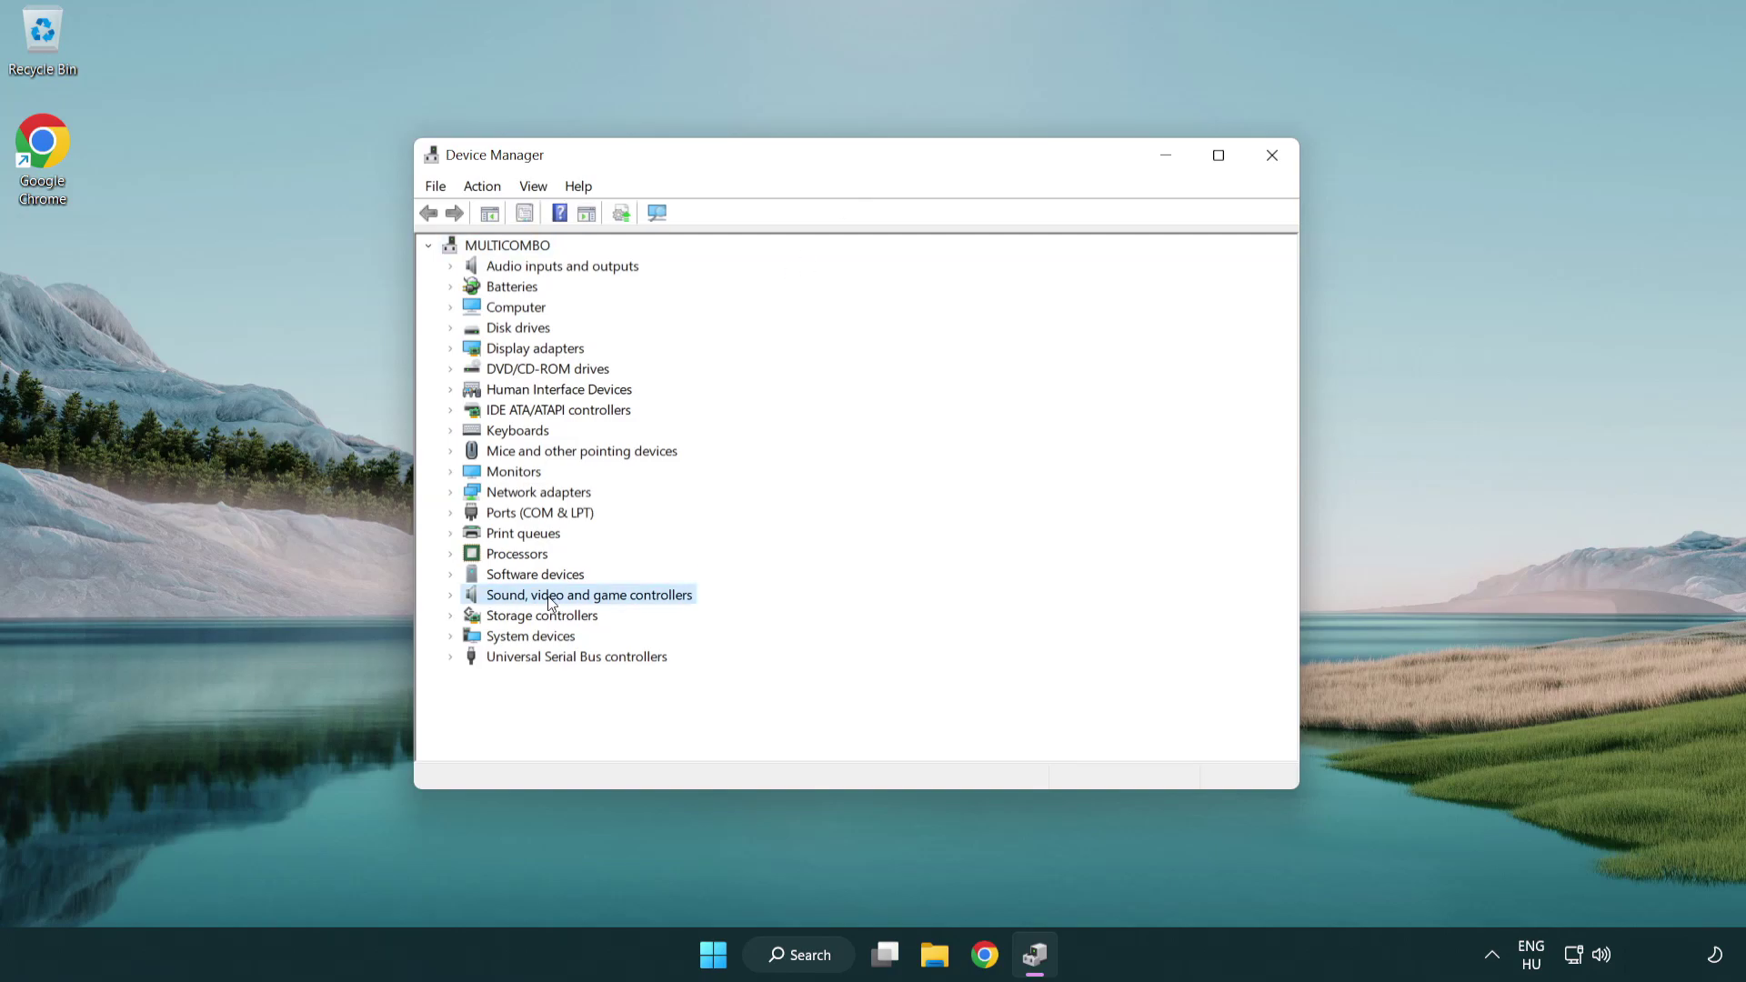
left_click(452, 597)
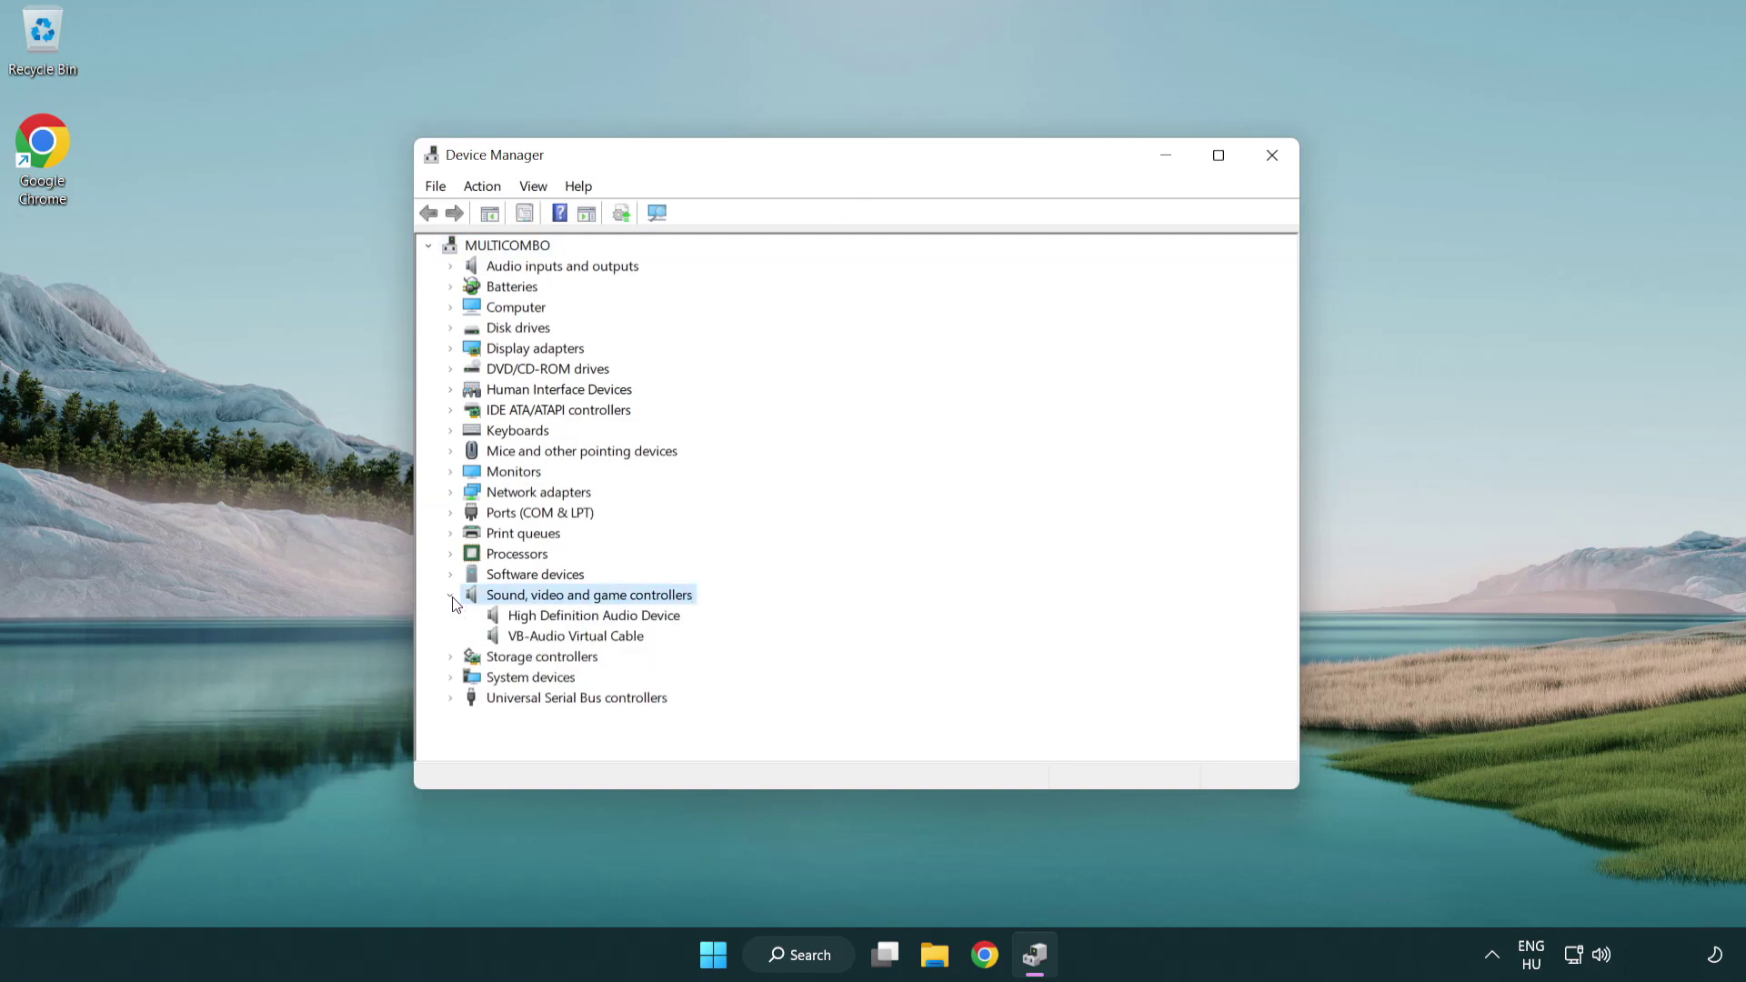
left_click(542, 619)
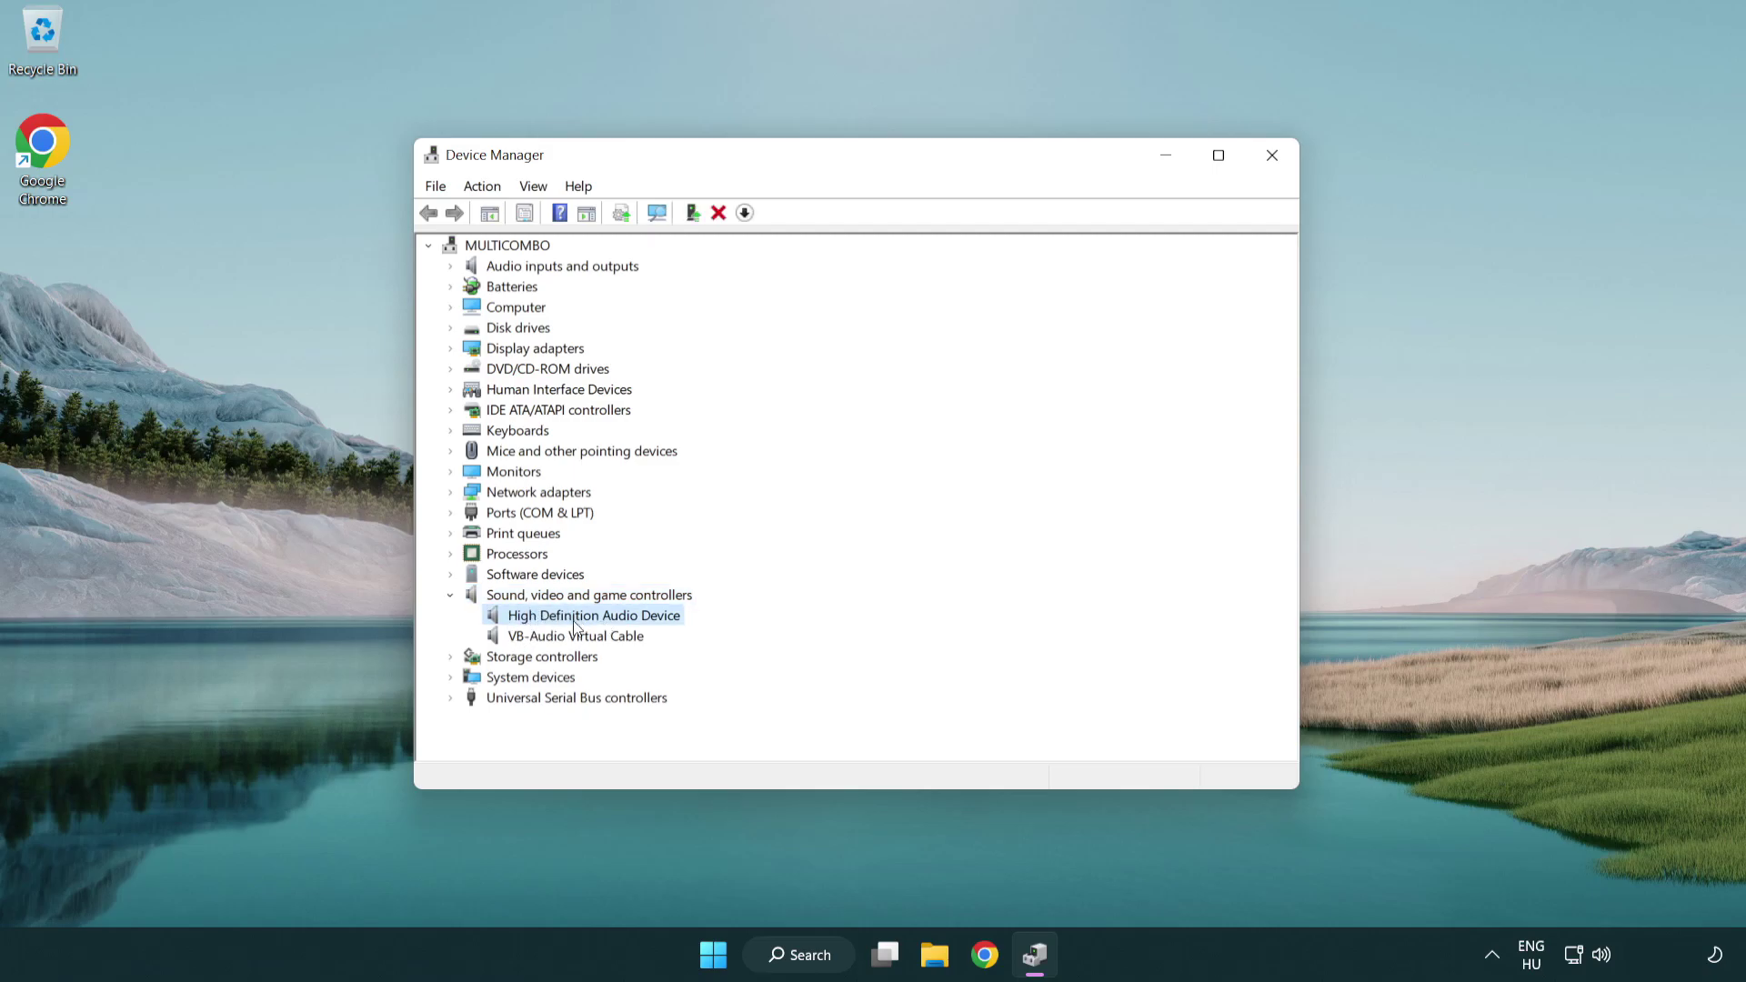
right_click(611, 619)
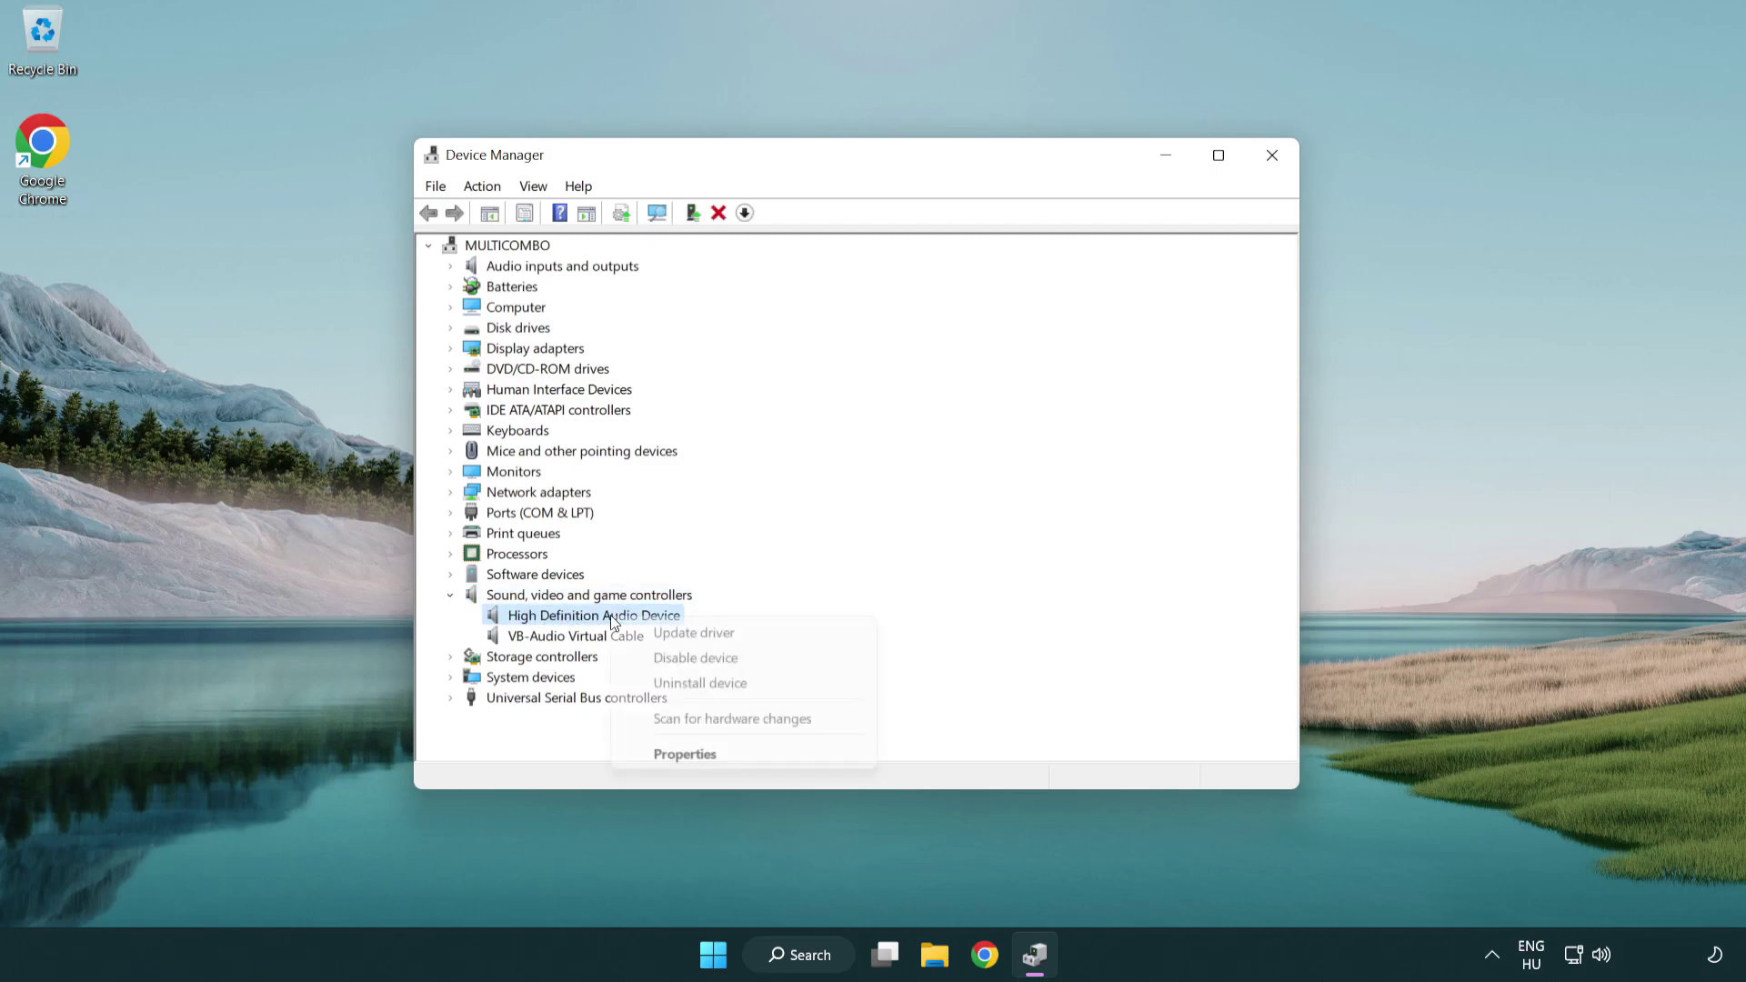
- Reinstall the High Definition Audio Device driver from the computer's compatible drivers, accepting the warning
left_click(753, 634)
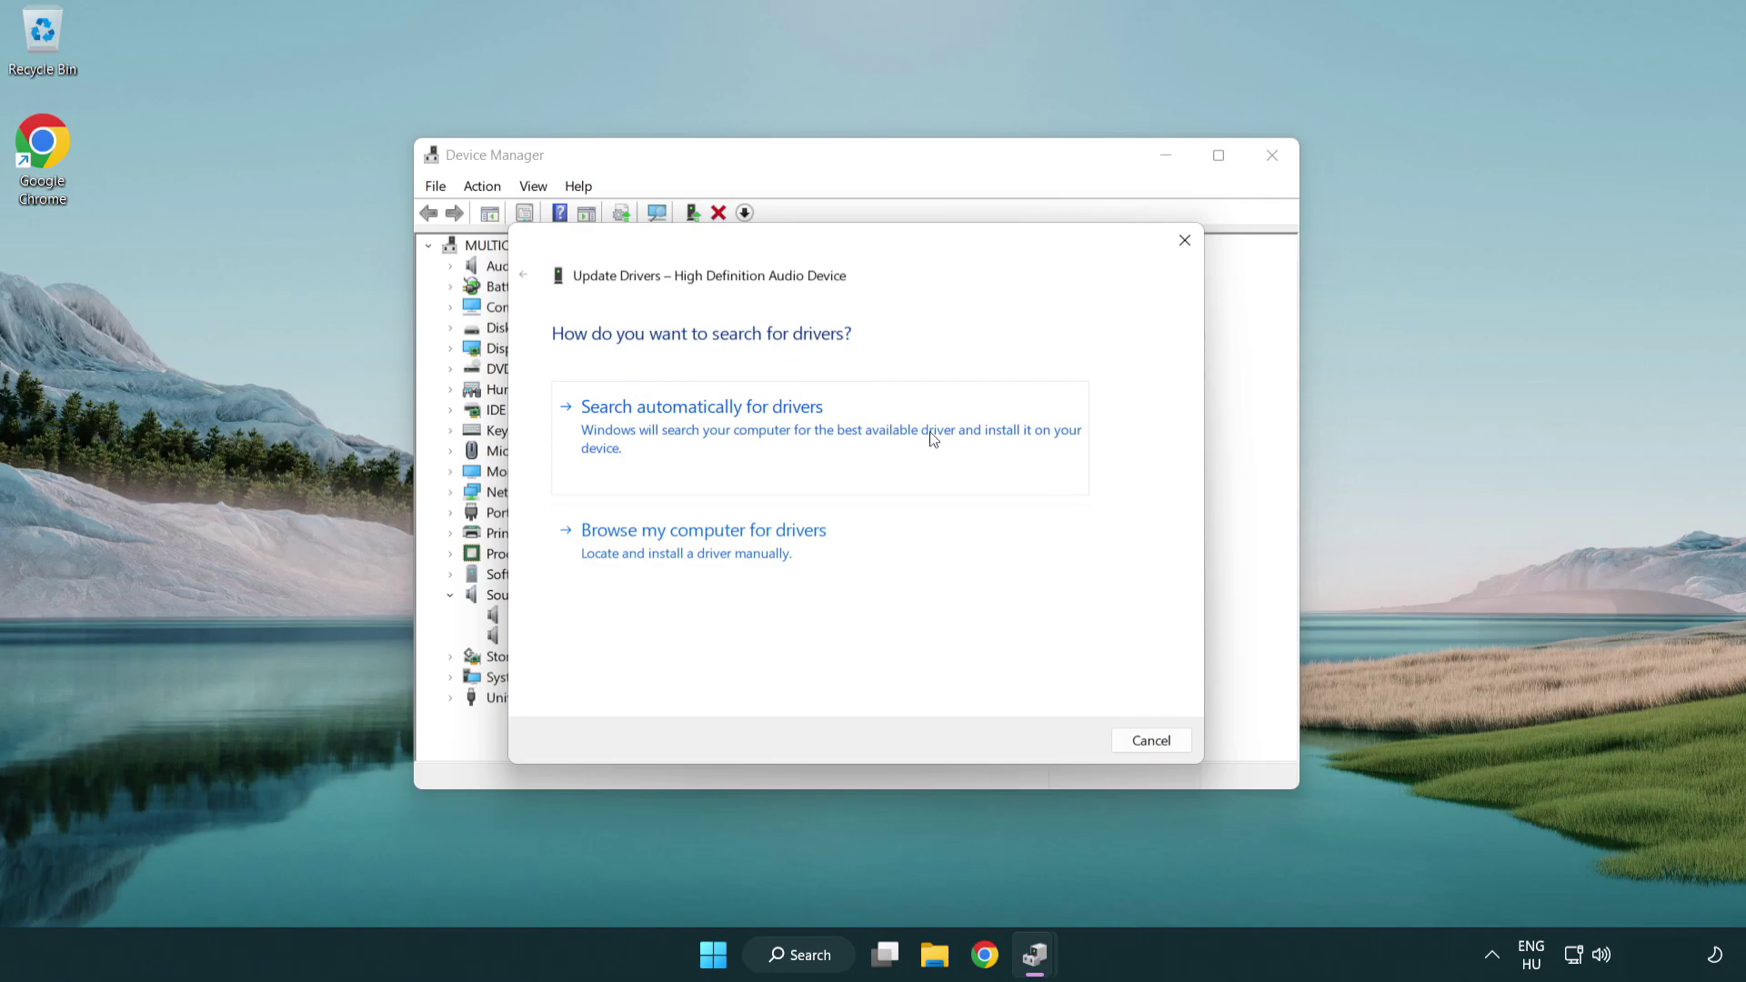
left_click(708, 570)
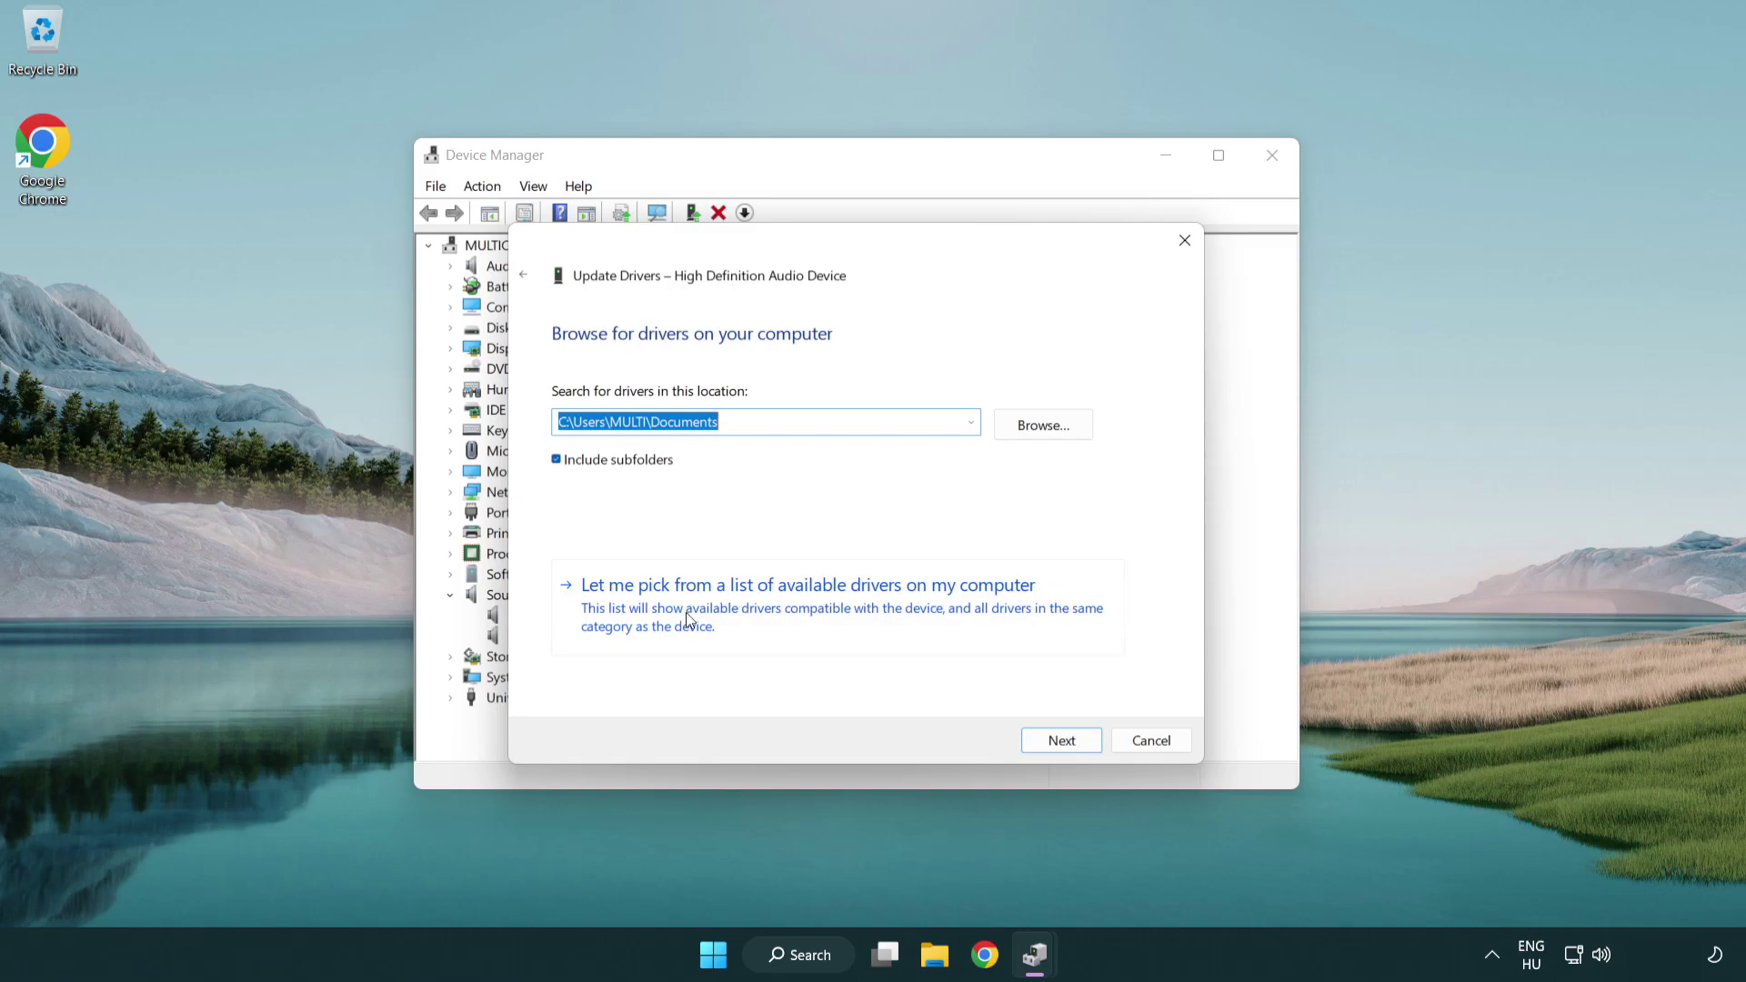
left_click(841, 619)
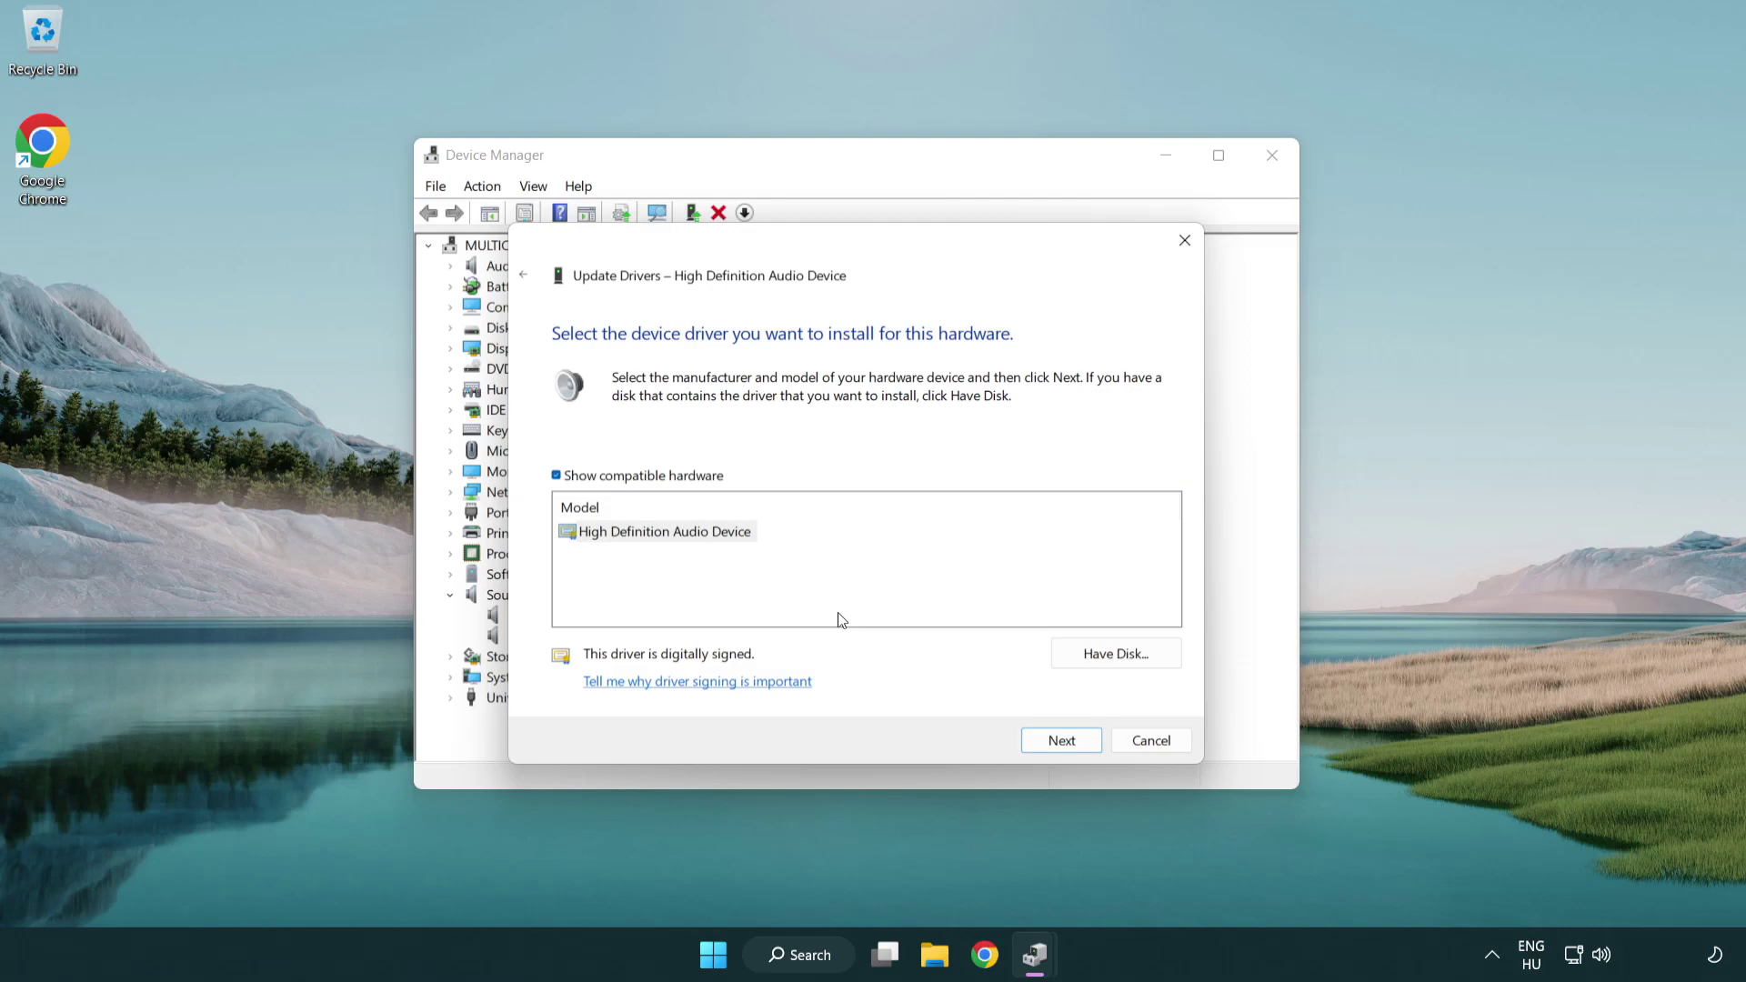
left_click(558, 537)
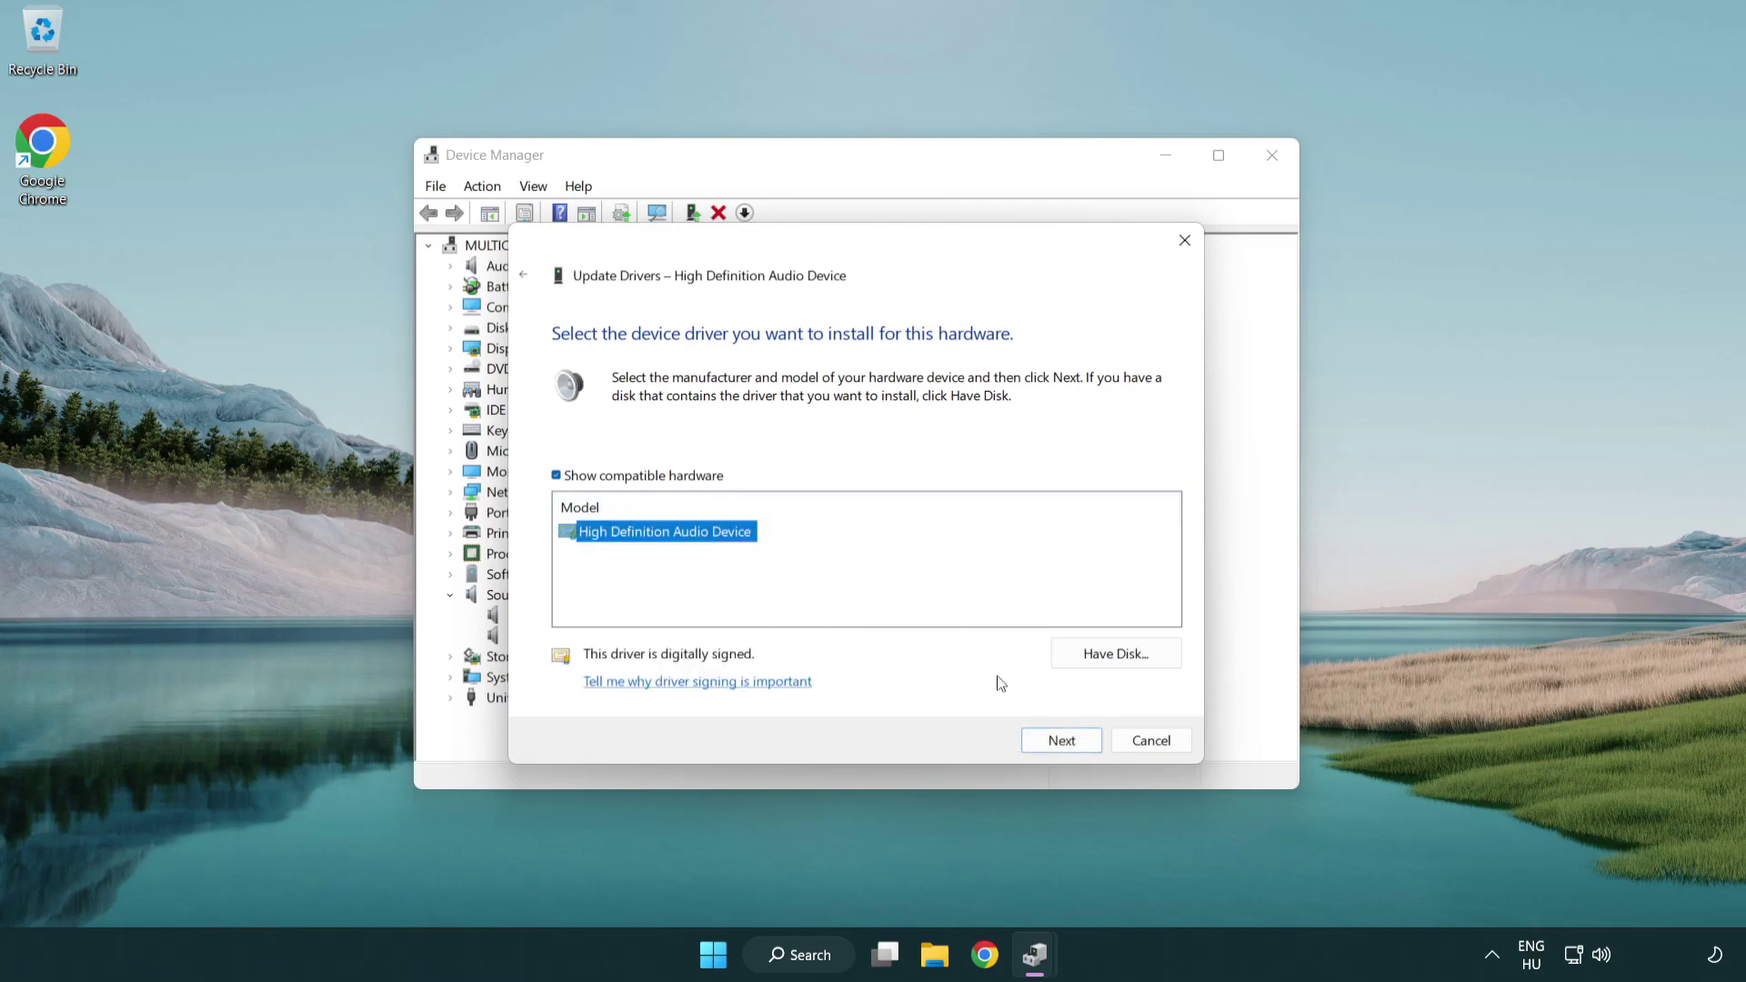
left_click(1083, 748)
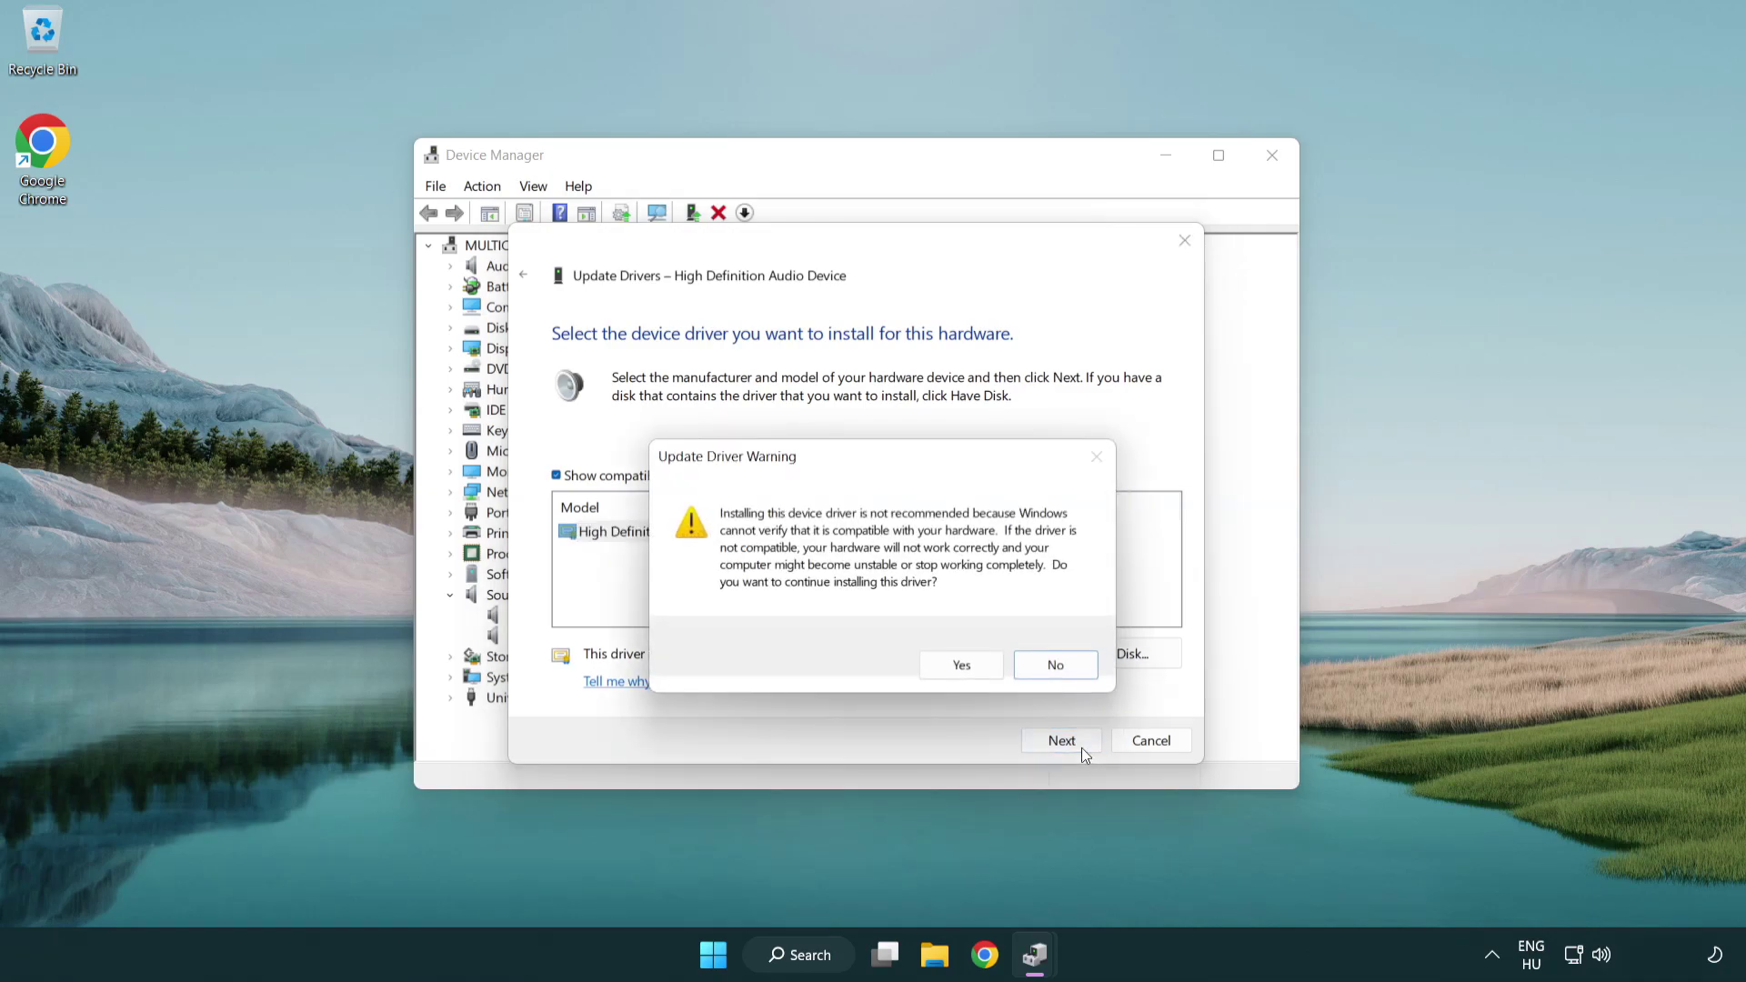
left_click(962, 668)
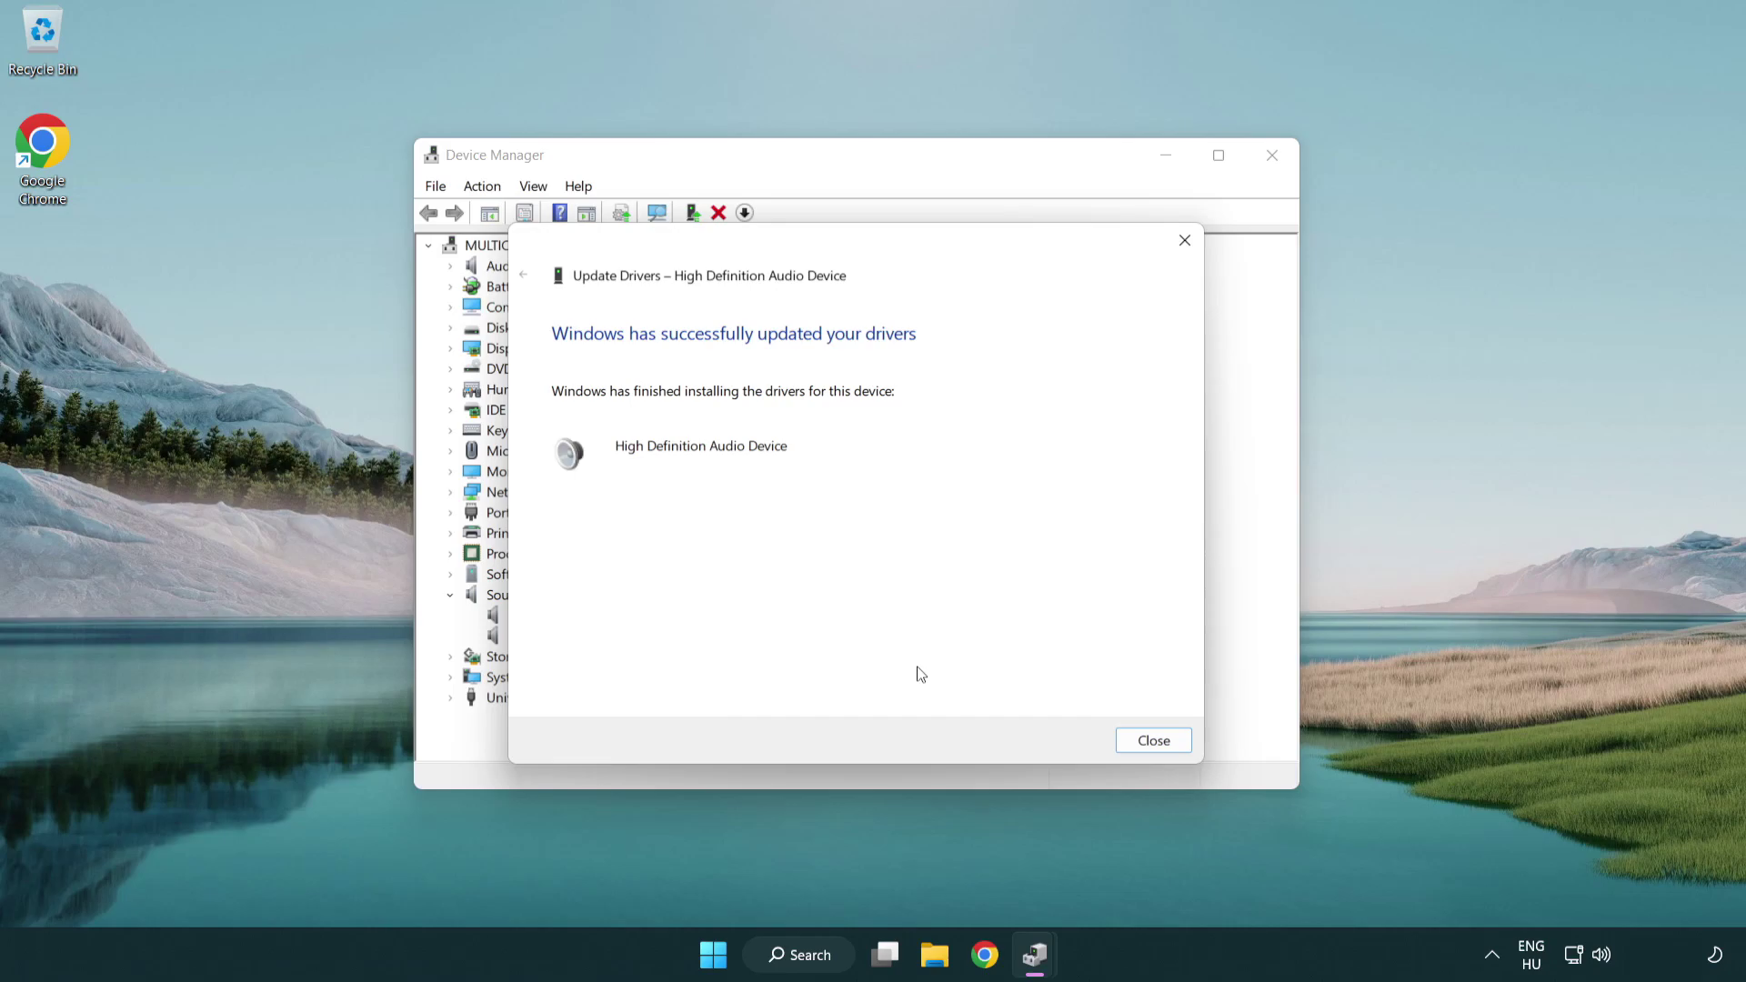
- Close the driver wizard and Device Manager, then restart the computer from the Start menu's power options
left_click(1155, 745)
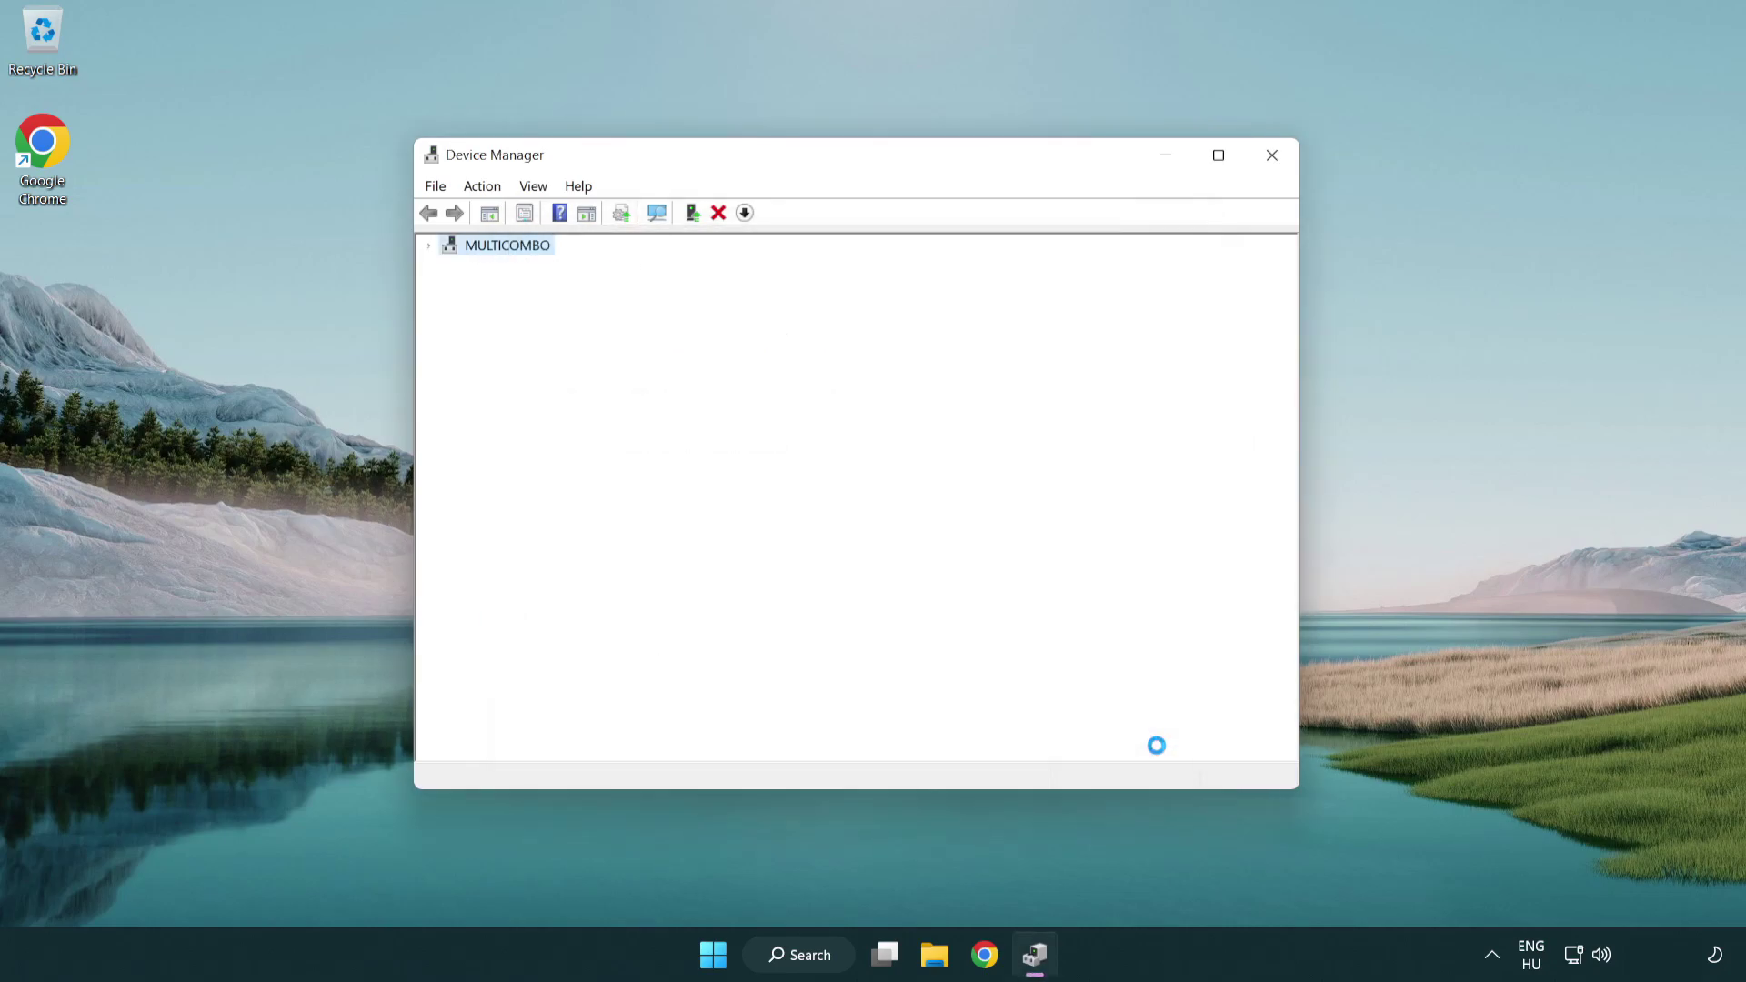
left_click(1273, 158)
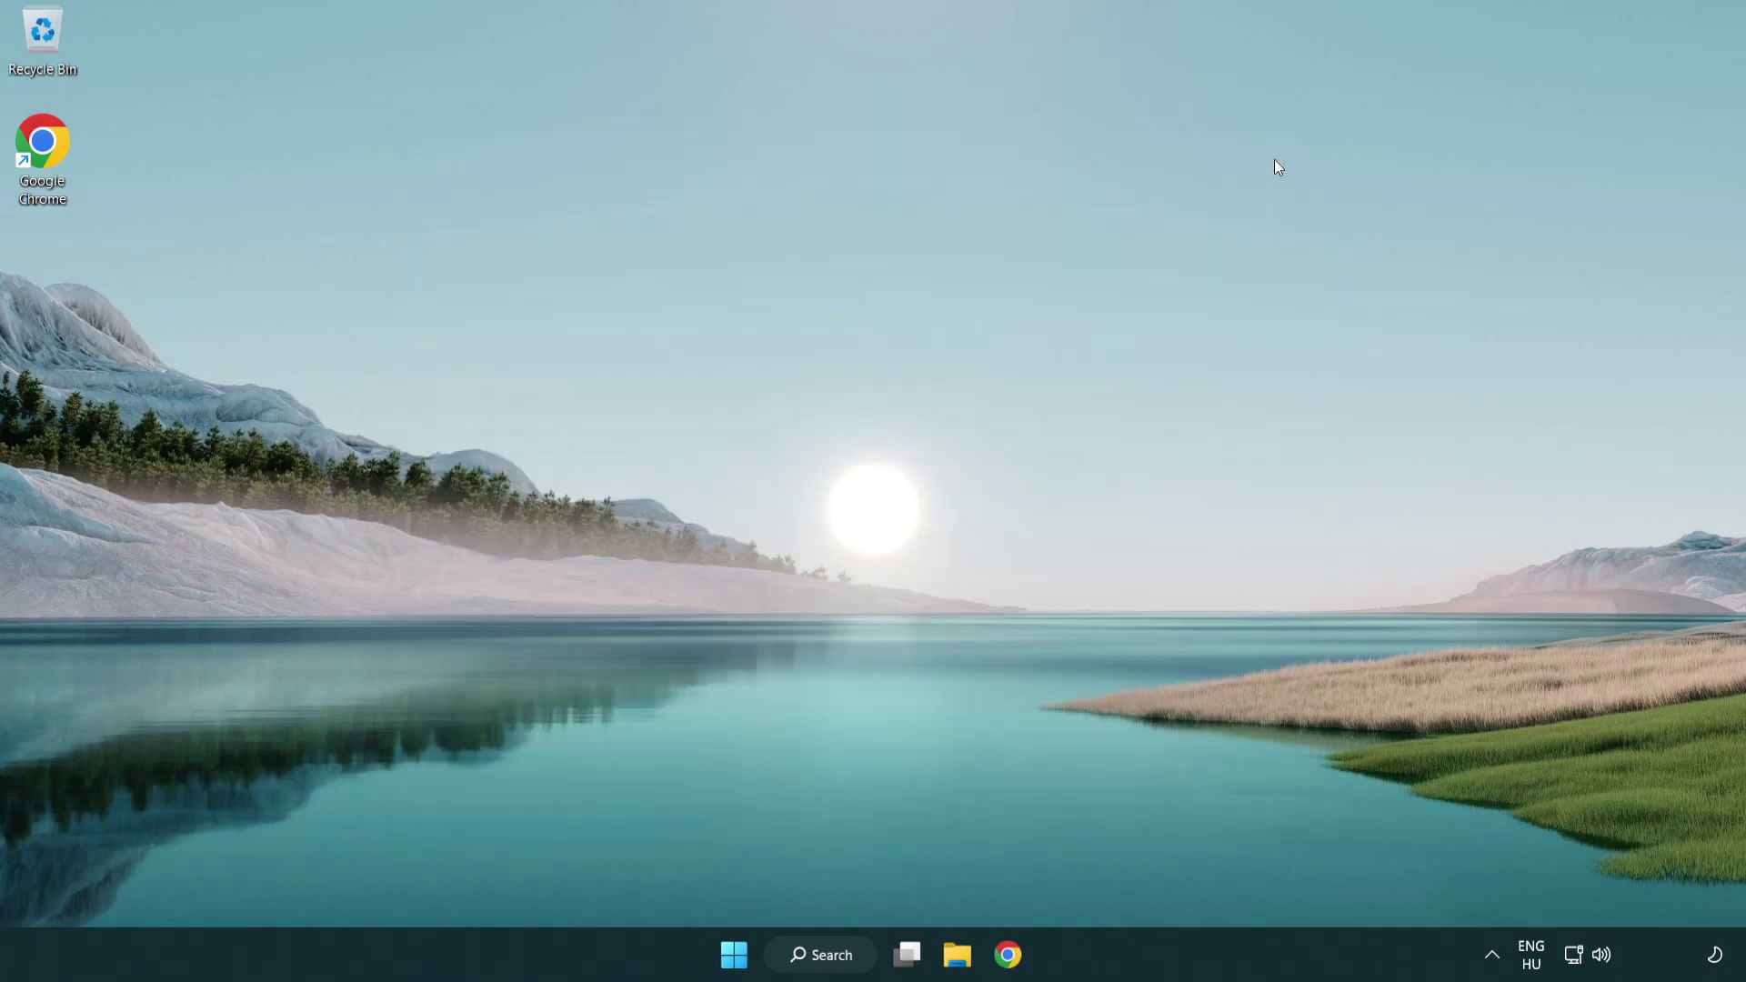
left_click(738, 955)
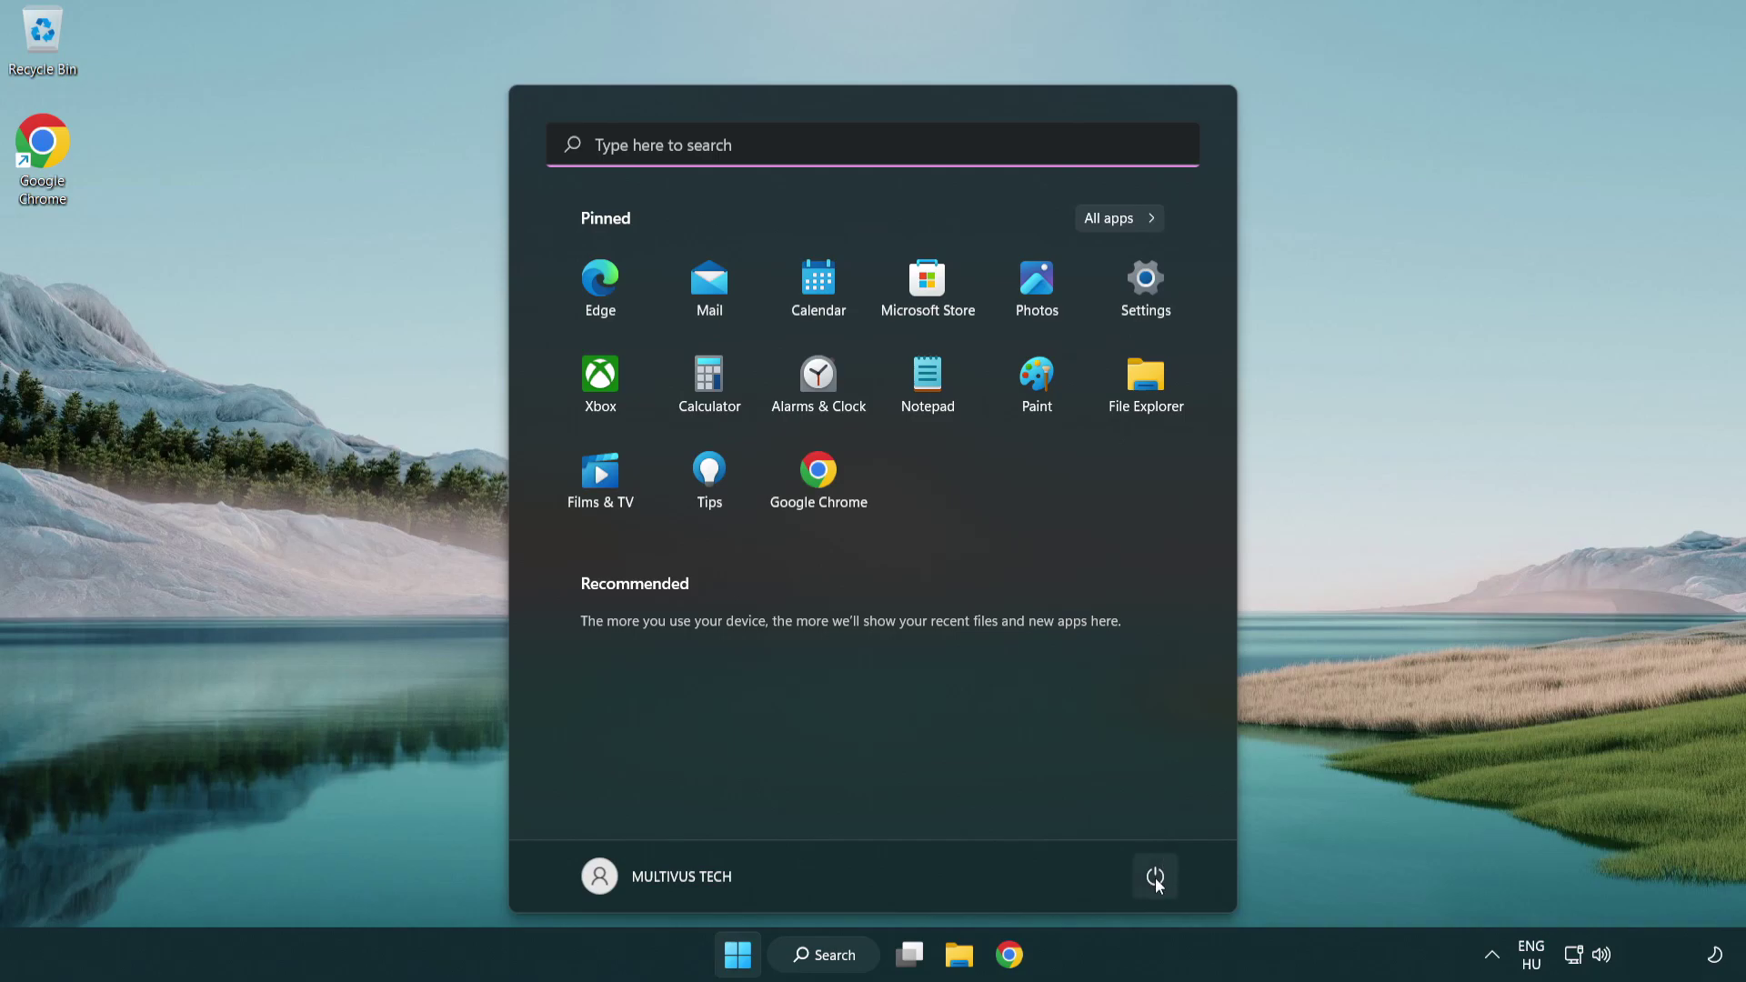
left_click(1155, 875)
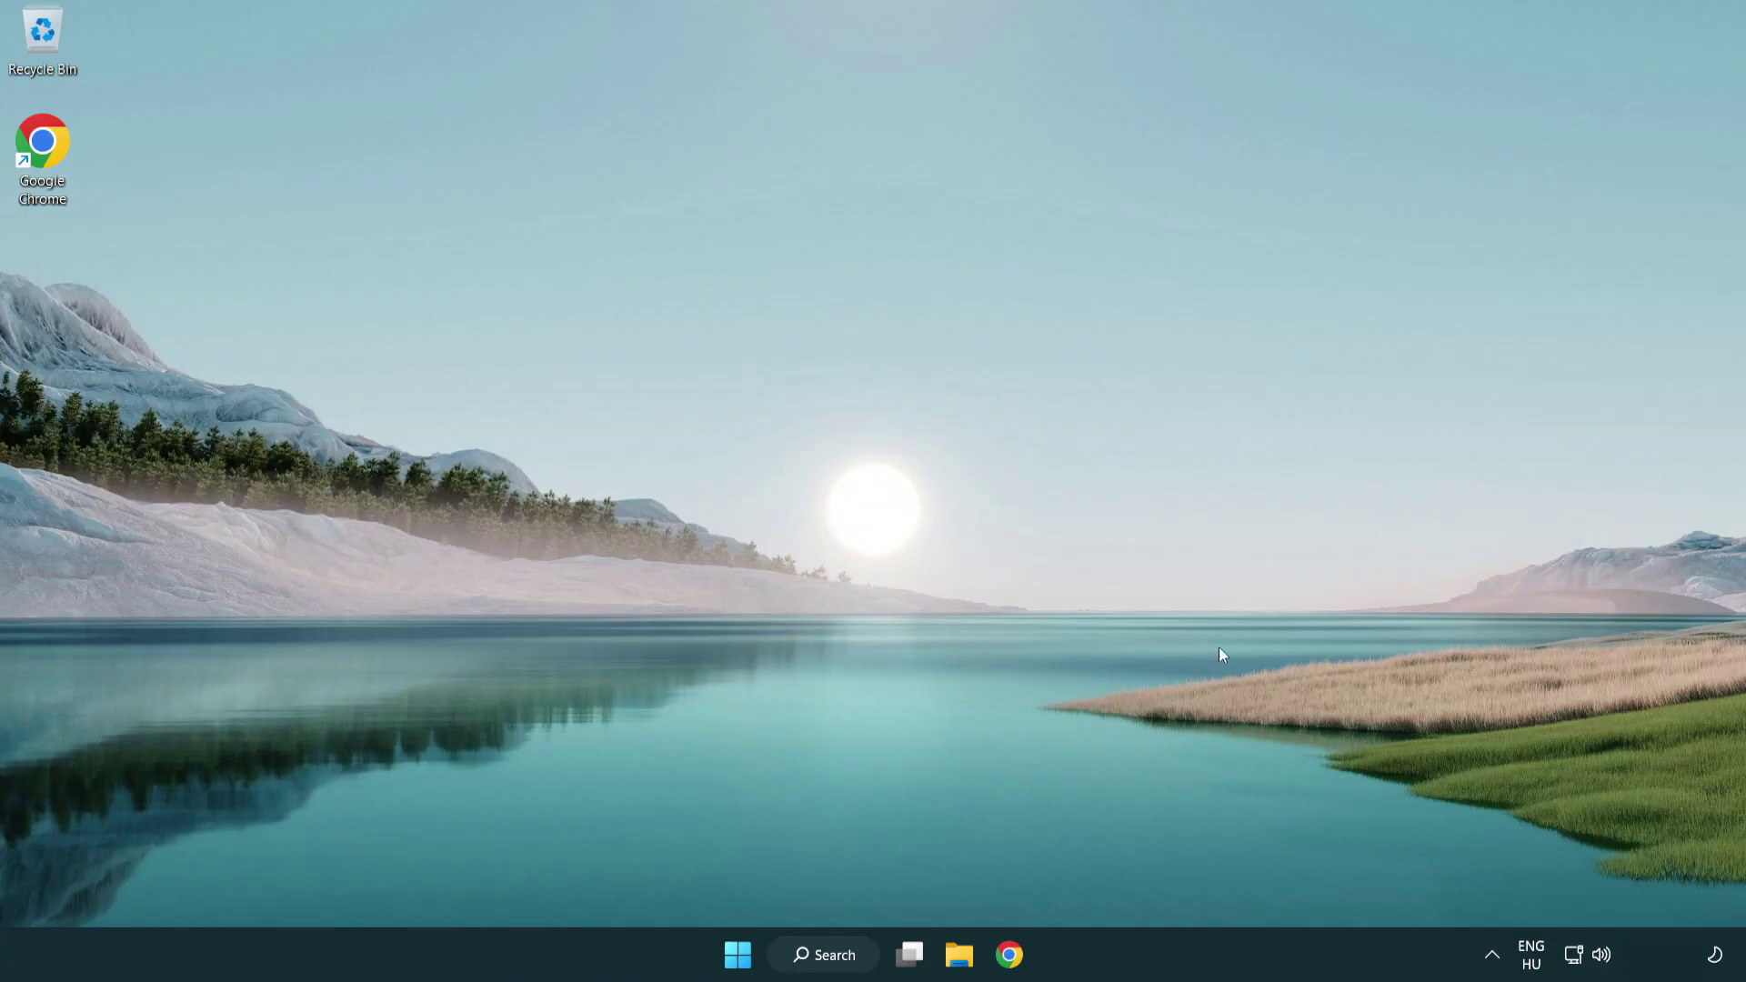
- Launch the Playing Audio troubleshooter from the taskbar volume icon to detect sound problems
right_click(1604, 959)
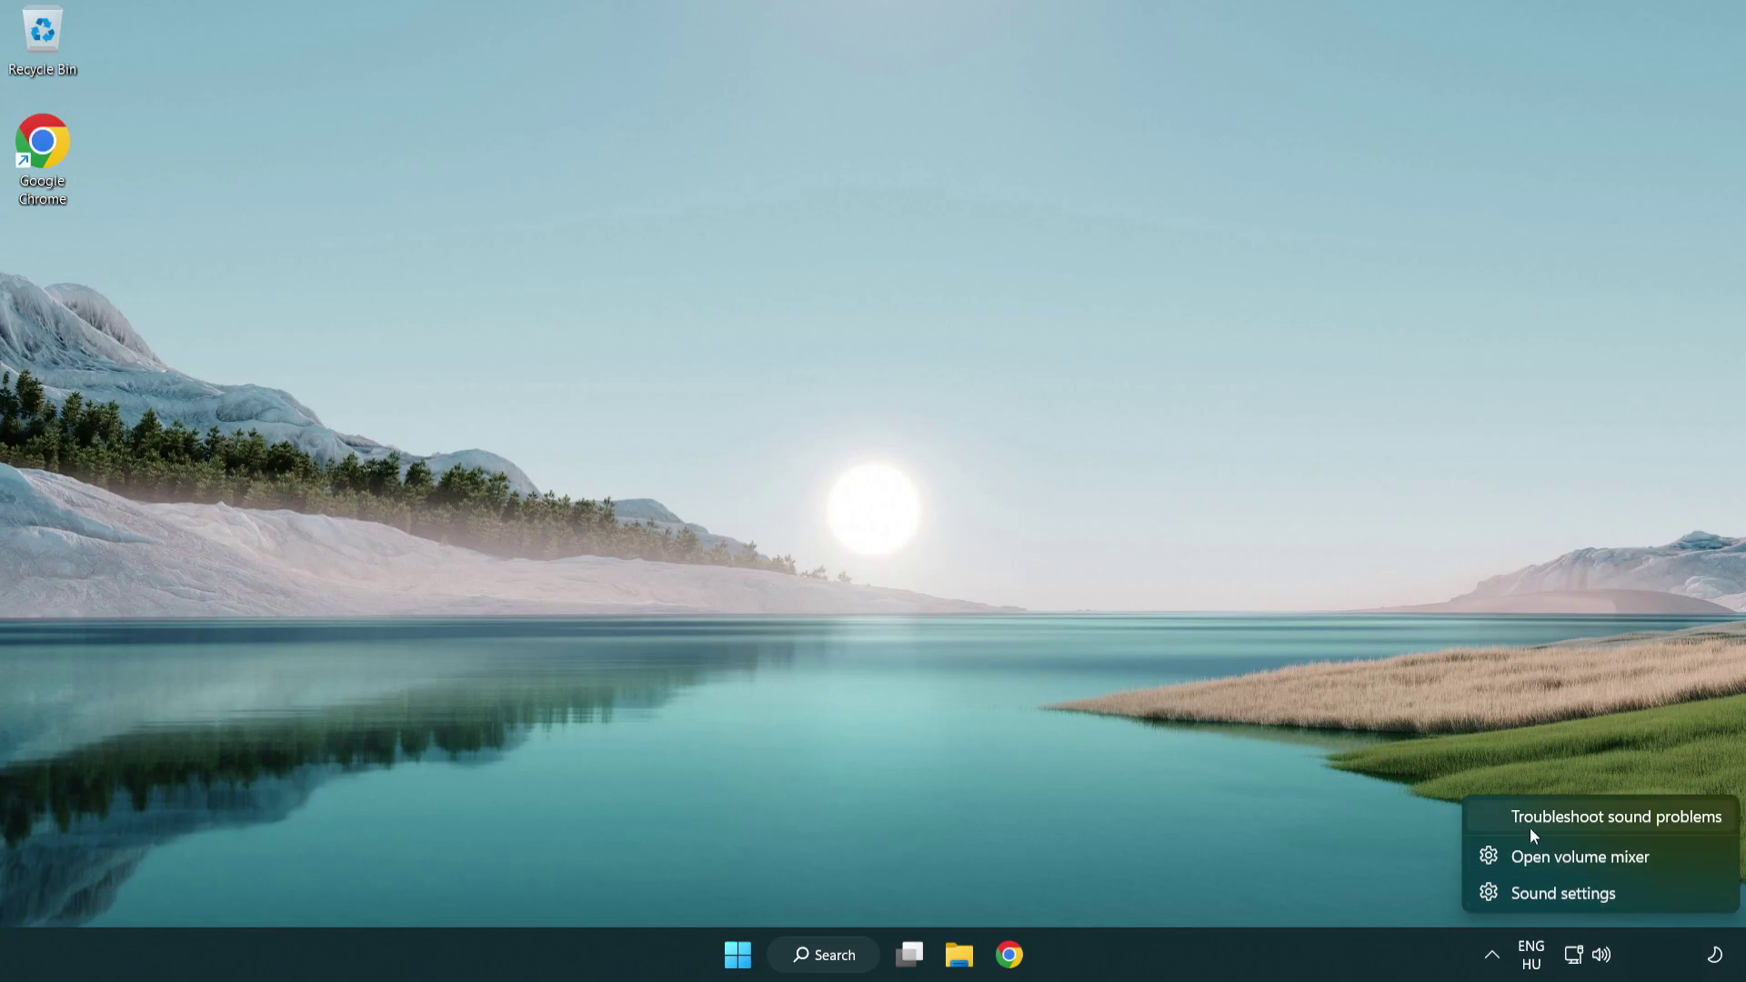
left_click(1597, 819)
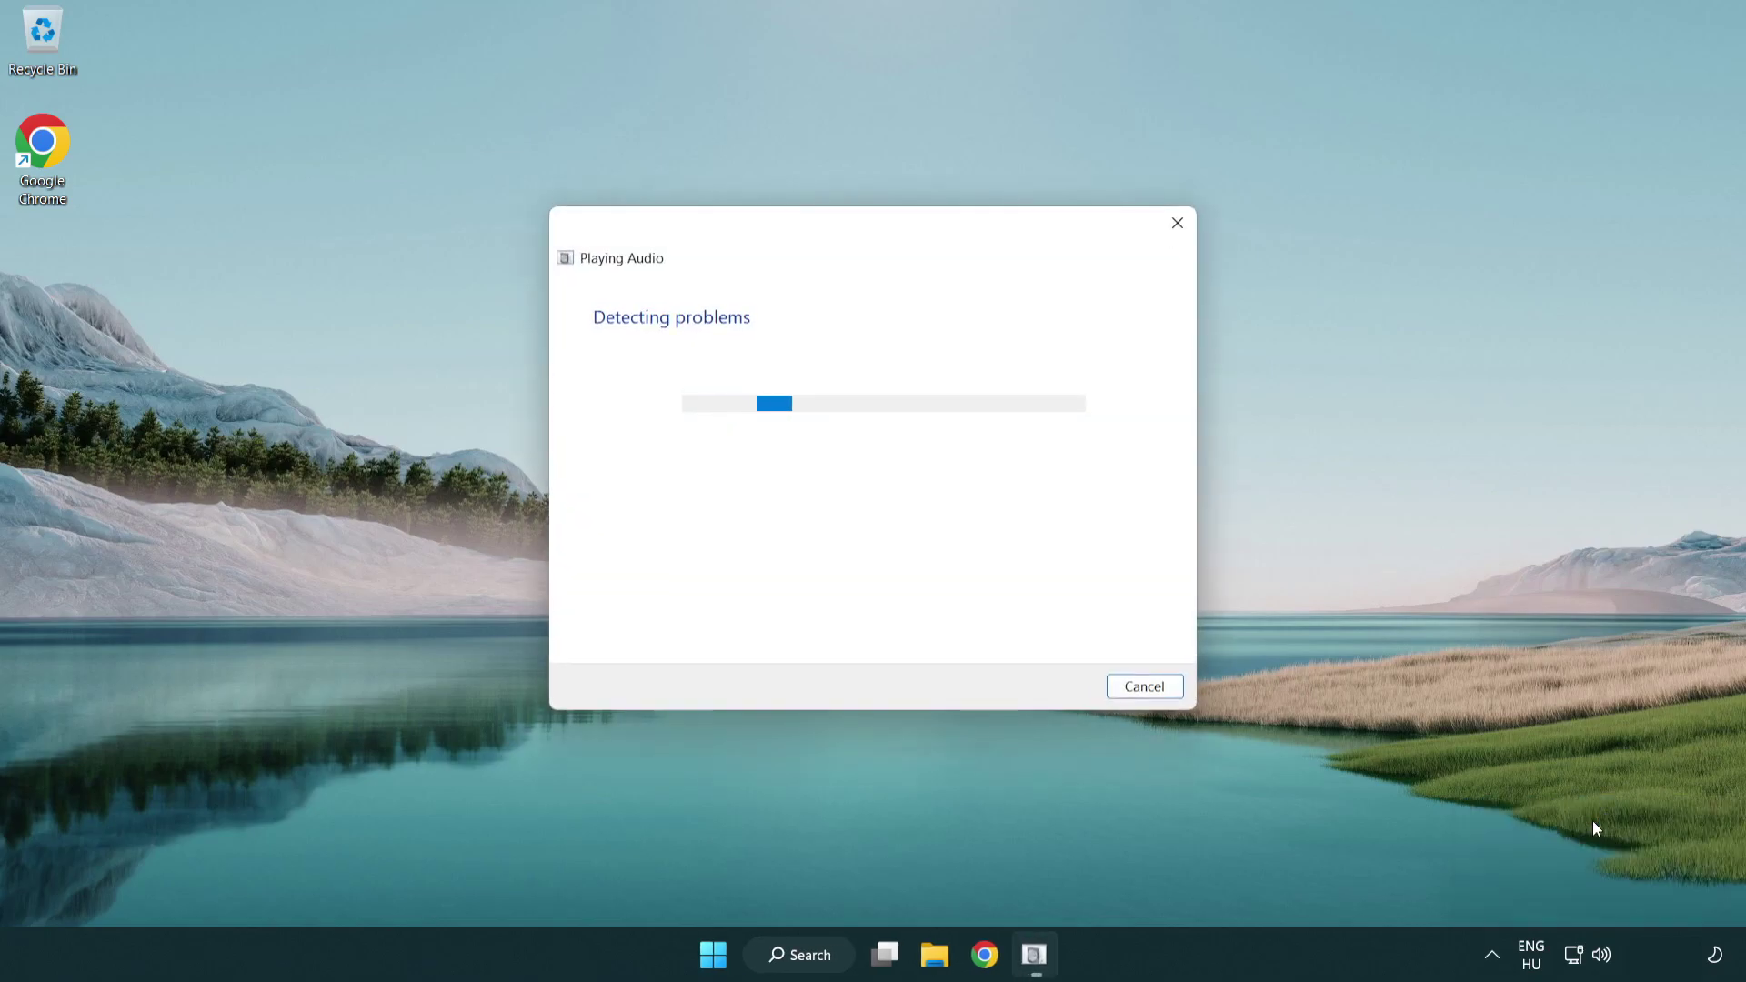